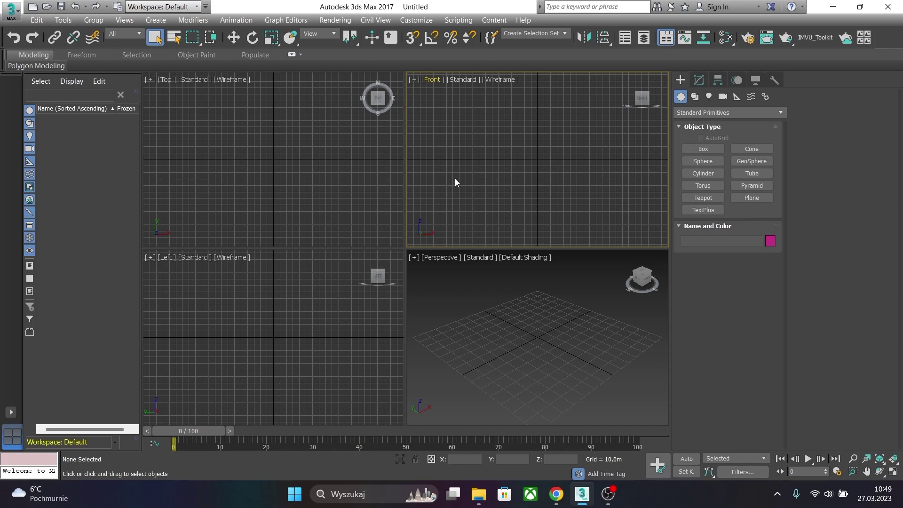
# Start a new scene, open the IMVU Studio Toolkit and move its window clear of the viewports
pyautogui.click(11, 10)
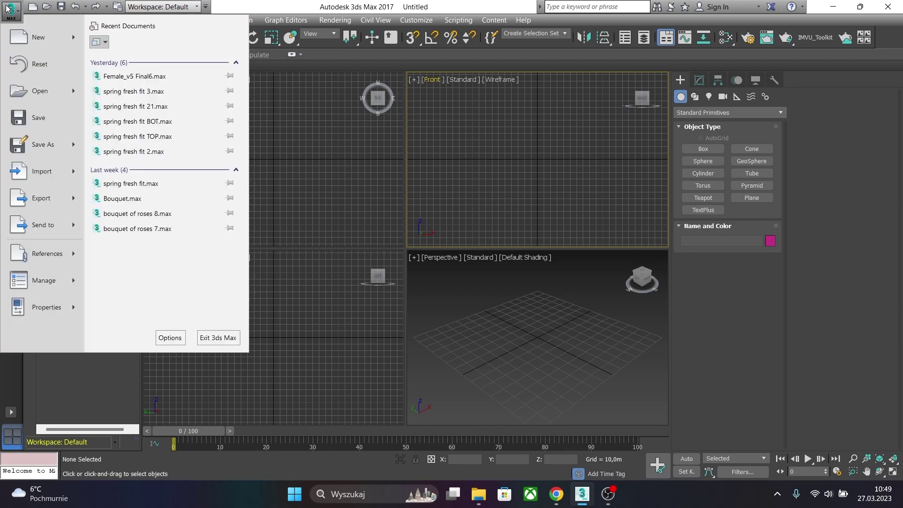
pyautogui.click(44, 43)
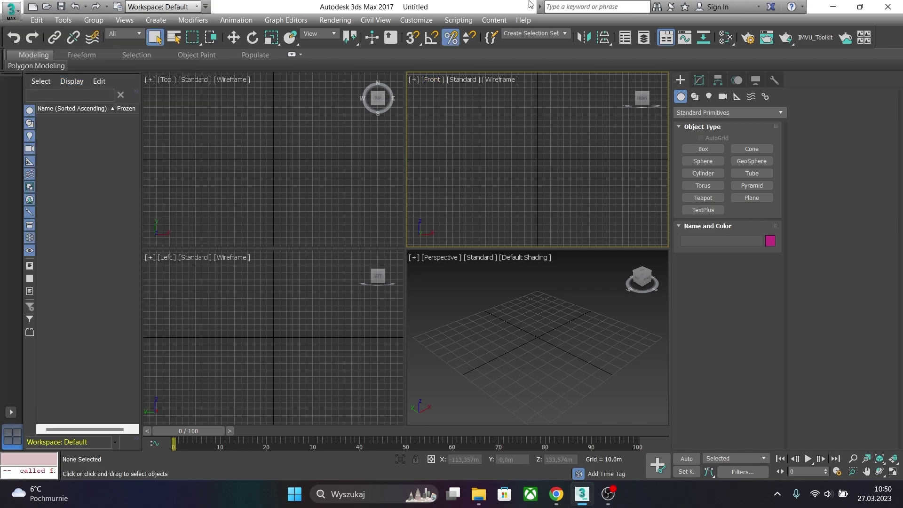
pyautogui.click(815, 38)
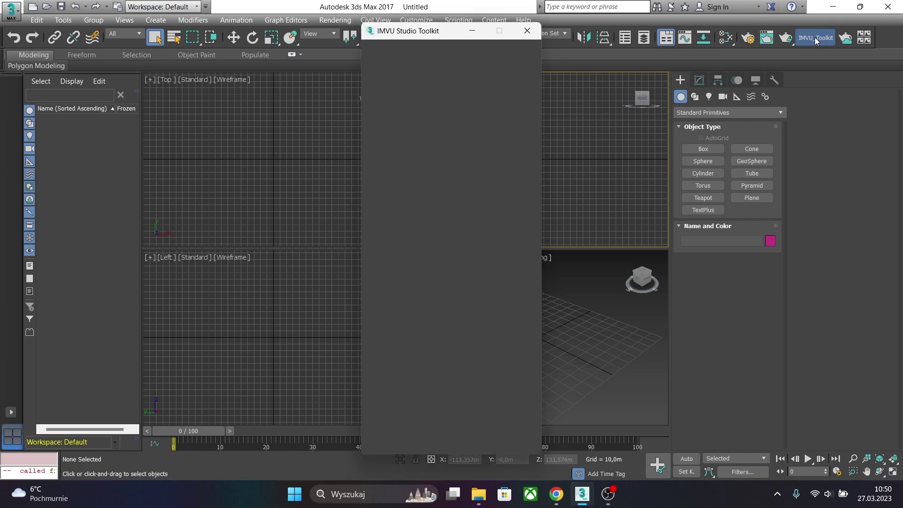
pyautogui.moveTo(431, 32); pyautogui.dragTo(776, 28)
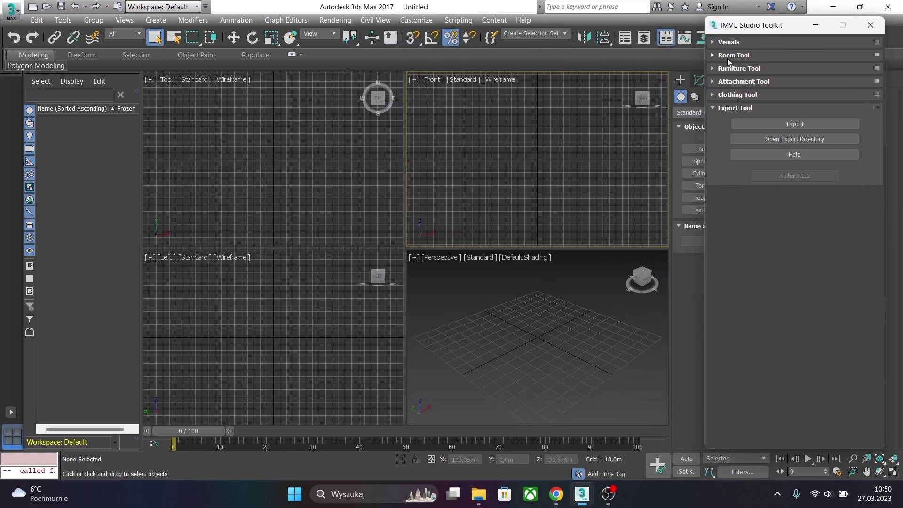
# Create a clothing scene with the toolkit's Clothing Tool and display the Female avatar
pyautogui.click(723, 95)
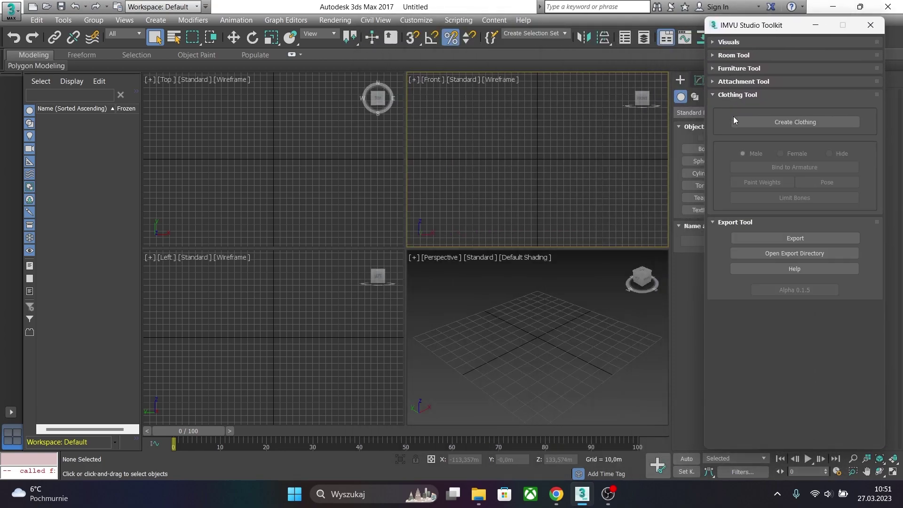
pyautogui.click(760, 121)
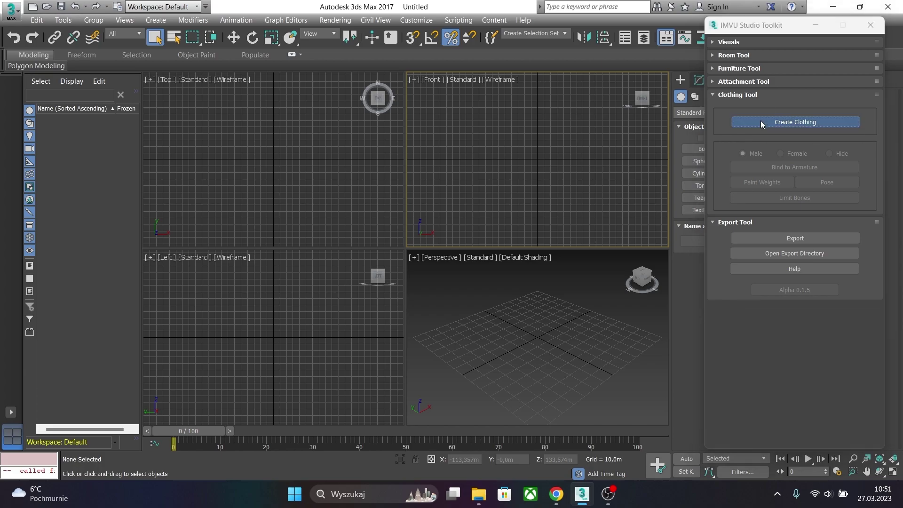
pyautogui.click(781, 153)
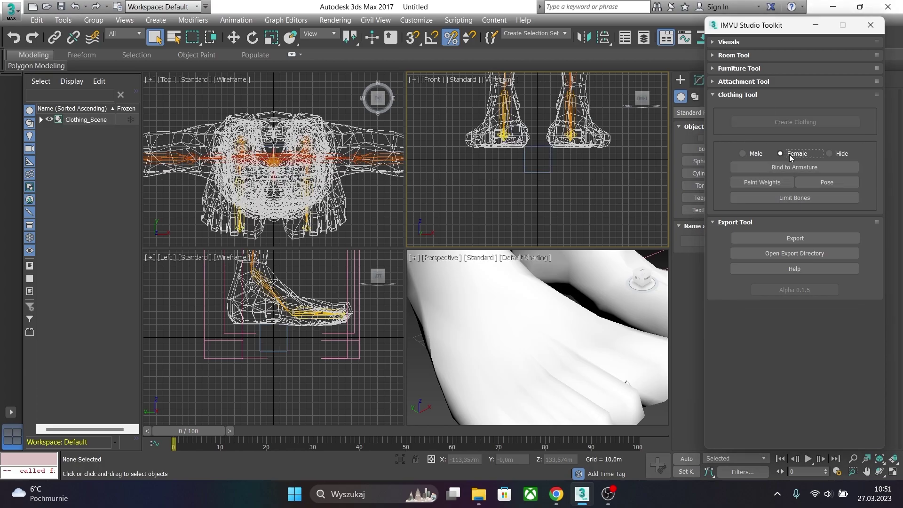
# Maximize the perspective viewport and frame the female avatar from the front
pyautogui.click(538, 267)
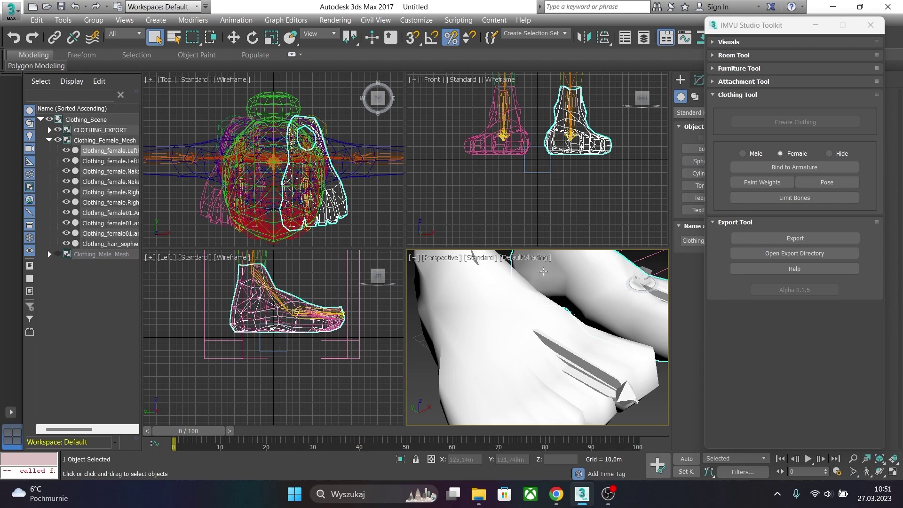
pyautogui.click(893, 471)
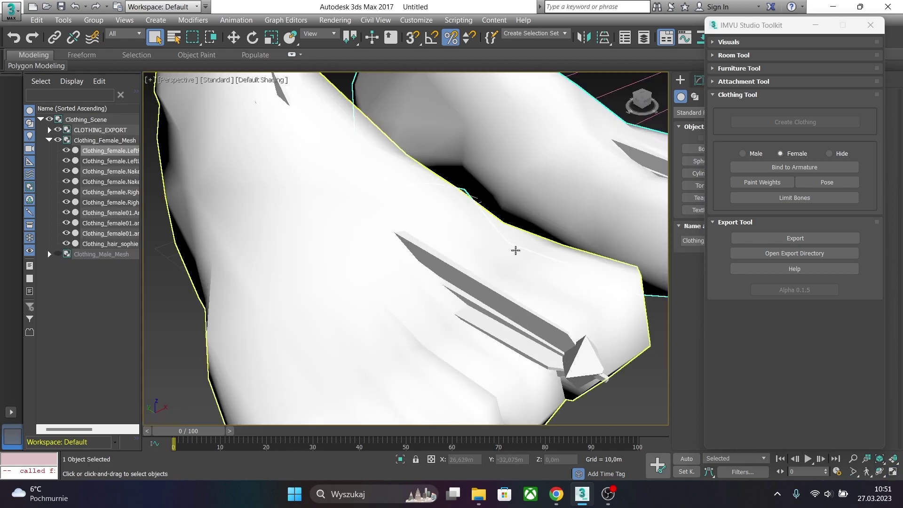
pyautogui.scroll(-3, 542, 274)
pyautogui.scroll(-6, 545, 268)
pyautogui.moveTo(552, 242); pyautogui.dragTo(511, 359, button='middle')
pyautogui.keyDown('alt'); pyautogui.moveTo(561, 278); pyautogui.dragTo(542, 310, button='middle'); pyautogui.keyUp('alt')
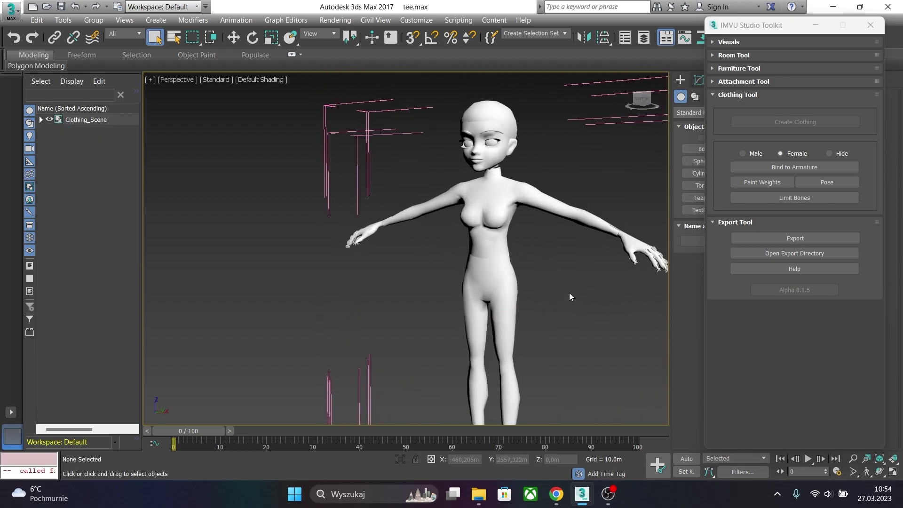
# Import the OBJ file "imvu tutorial tee" from the IMVU CIR Tutorial folder into the scene
pyautogui.click(12, 10)
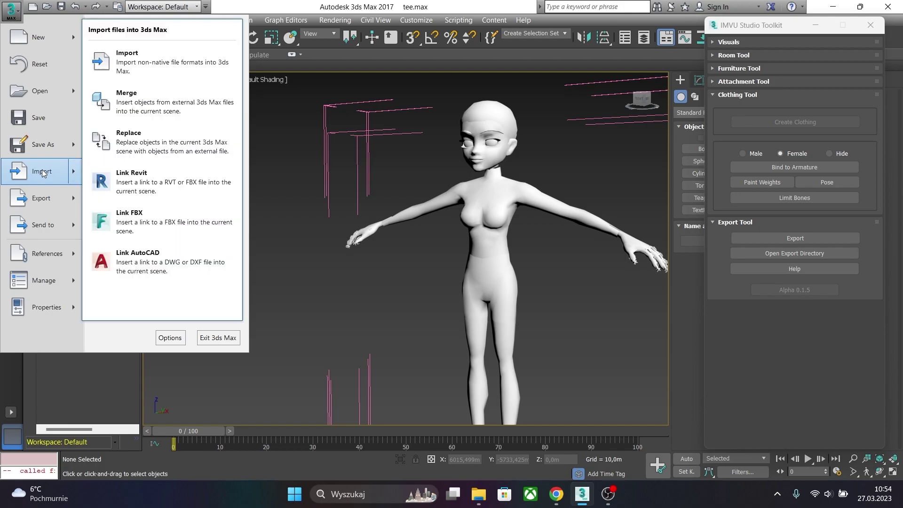
pyautogui.click(38, 177)
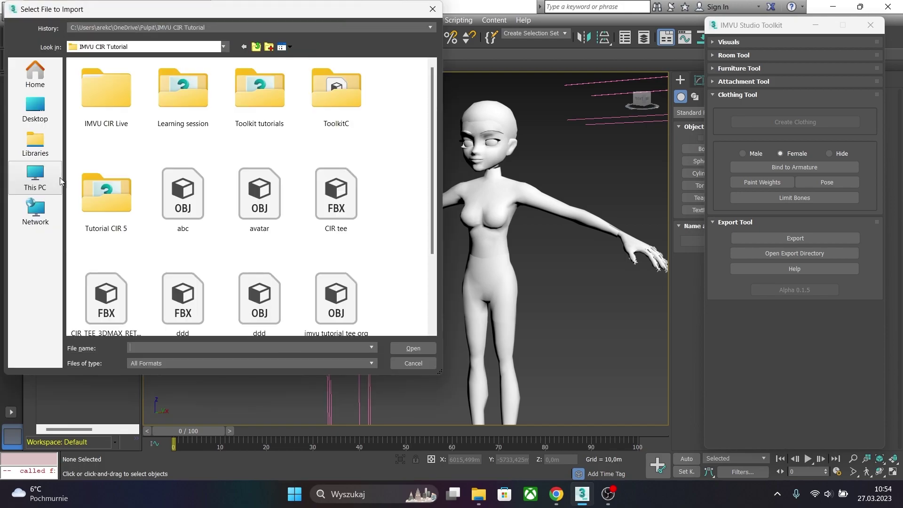
pyautogui.scroll(-2, 214, 184)
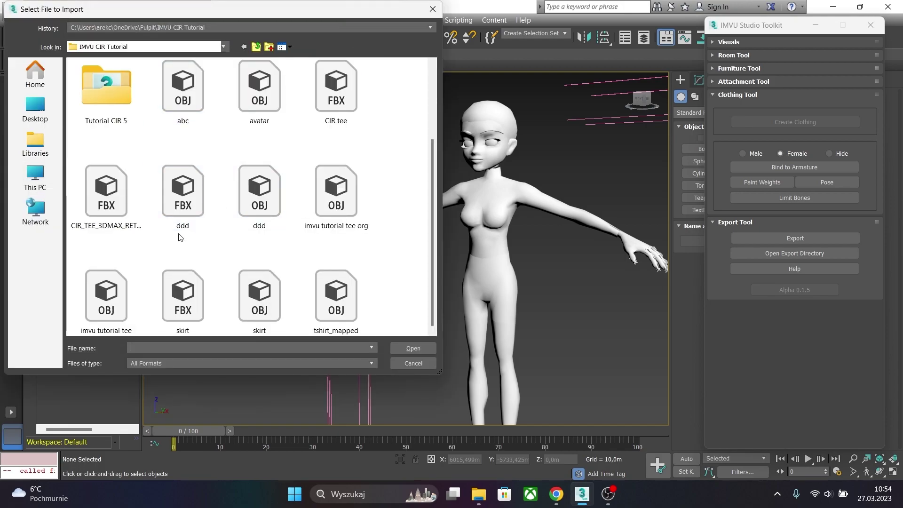
pyautogui.click(102, 300)
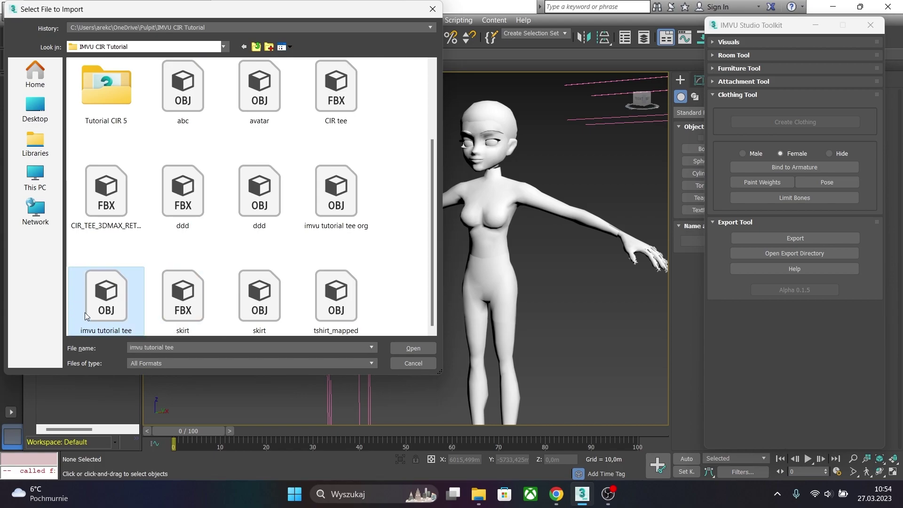
pyautogui.doubleClick(102, 309)
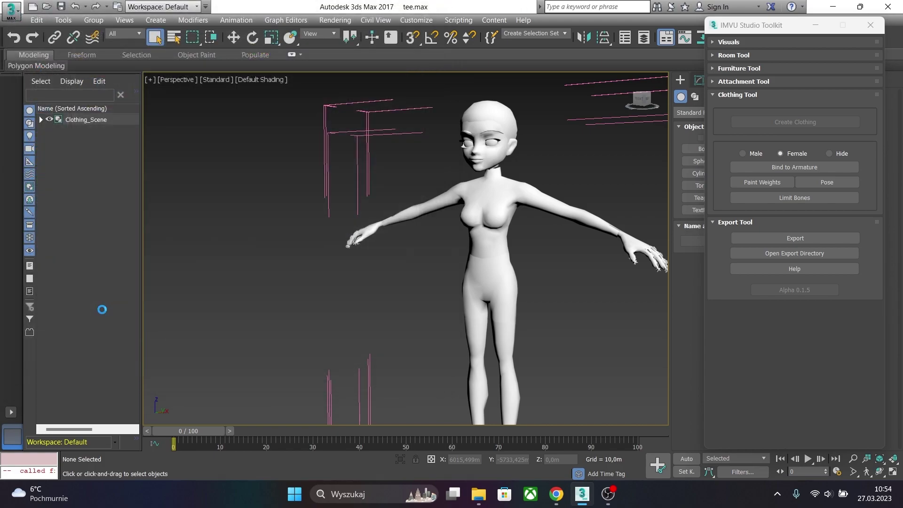
pyautogui.click(364, 433)
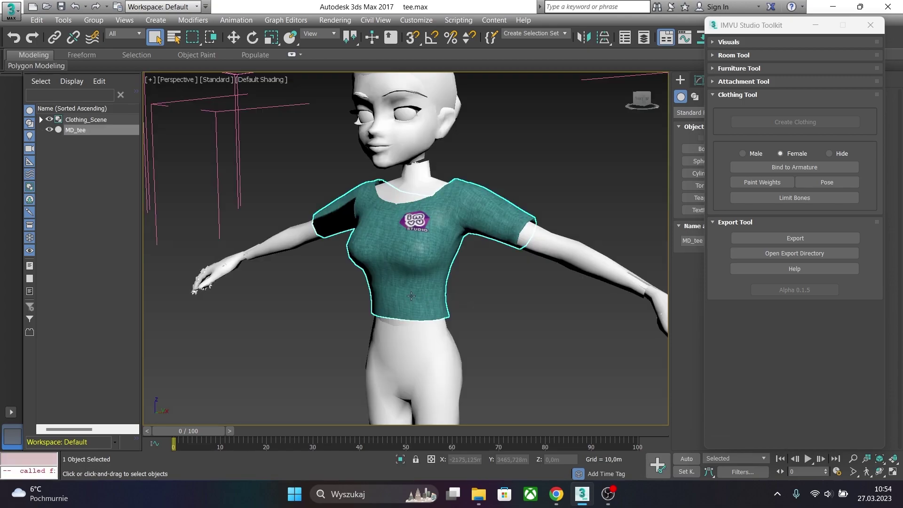
# Display edged faces in the perspective viewport and minimize the IMVU Studio Toolkit window
pyautogui.keyDown('alt'); pyautogui.moveTo(416, 285); pyautogui.dragTo(420, 284, button='middle'); pyautogui.keyUp('alt')
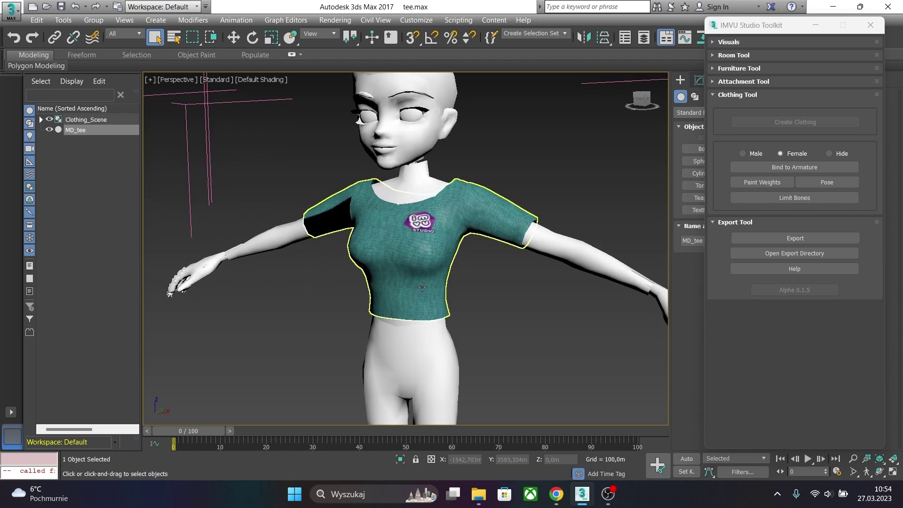
pyautogui.press('F4')
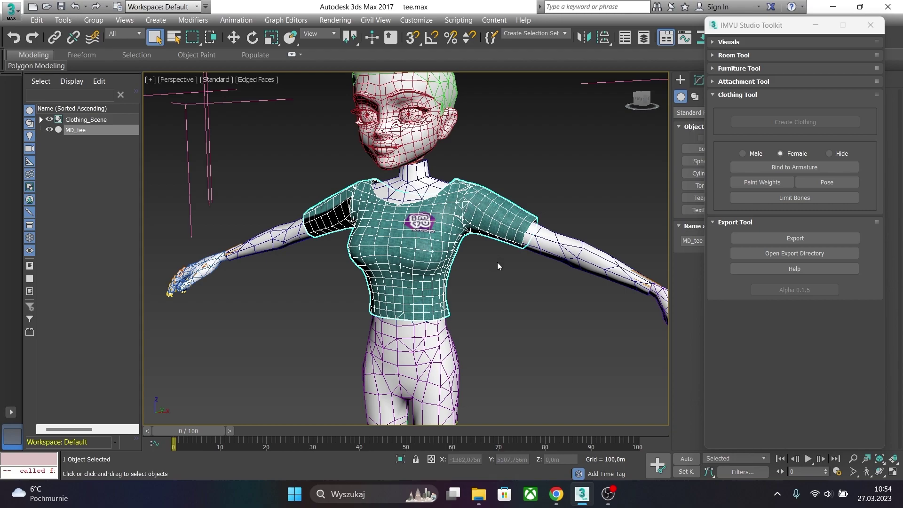
pyautogui.hotkey('ctrl', 'shift', 'p')
pyautogui.click(815, 27)
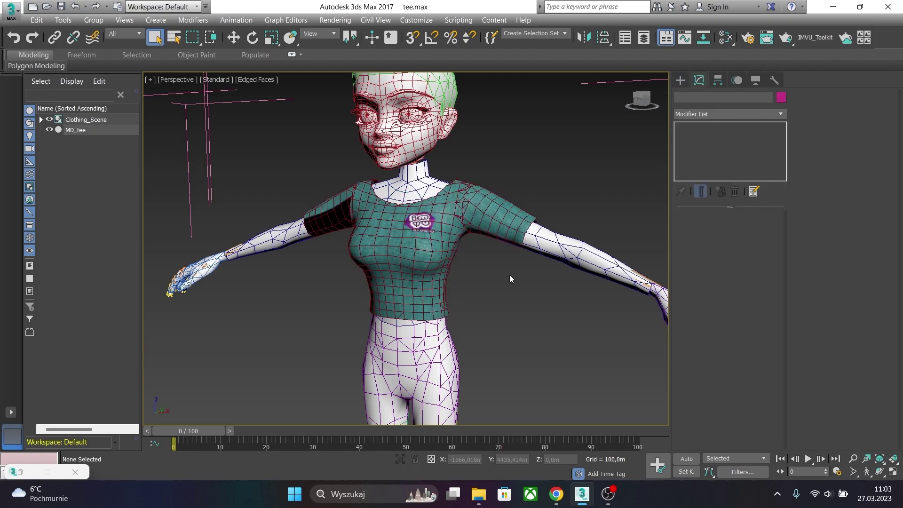
# Select the whole tee at Element level and turn on Show Normals for its mesh
pyautogui.click(387, 248)
pyautogui.click(751, 234)
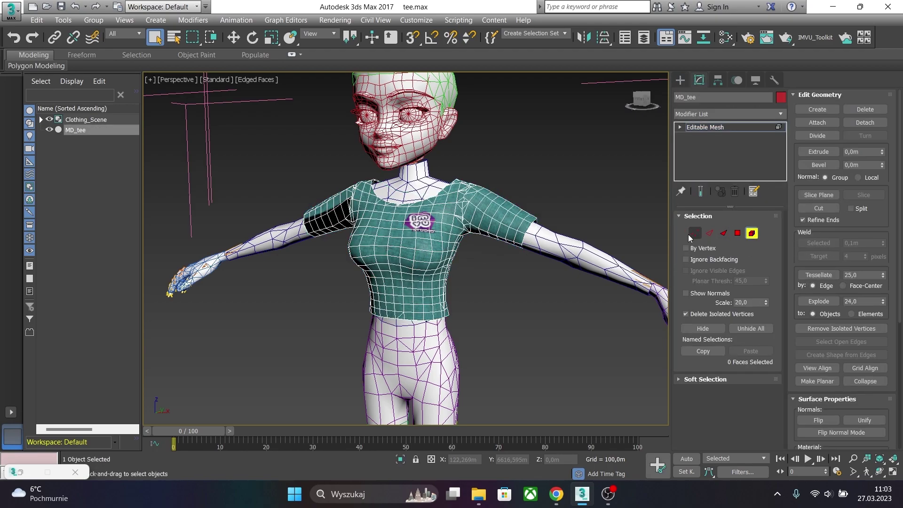
pyautogui.click(427, 223)
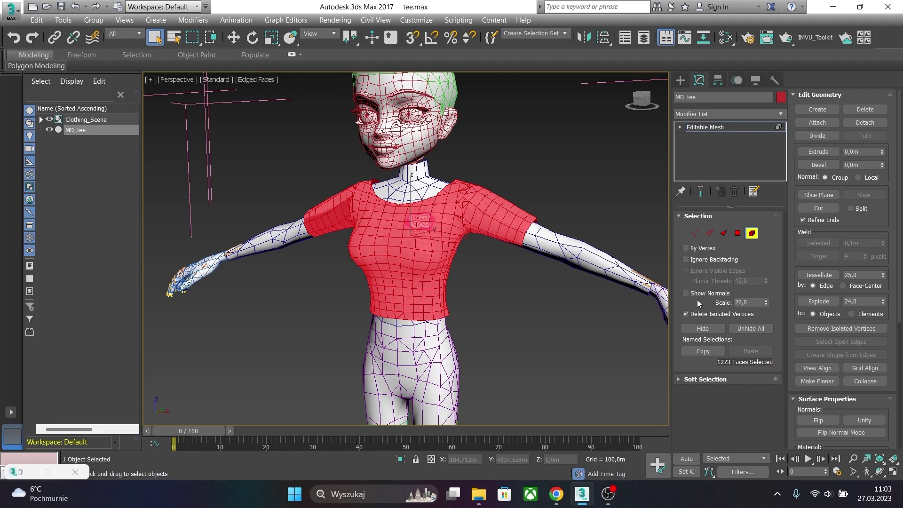
pyautogui.click(687, 294)
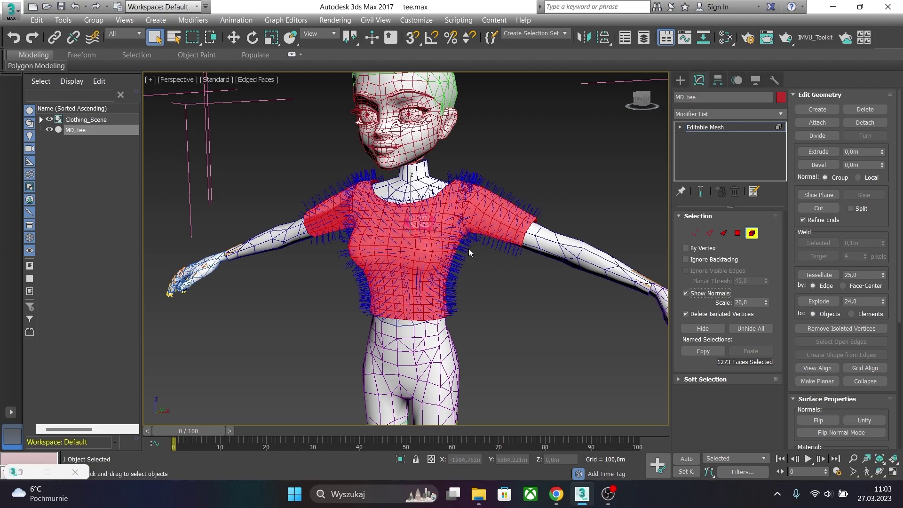
# Examine the direction of the tee's normals from several angles and turn off Show Normals
pyautogui.scroll(3, 473, 254)
pyautogui.moveTo(475, 261)
pyautogui.keyDown('alt'); pyautogui.mouseDown(button='middle')
pyautogui.moveTo(351, 273)
pyautogui.moveTo(591, 274)
pyautogui.moveTo(467, 267)
pyautogui.mouseUp(button='middle'); pyautogui.keyUp('alt')
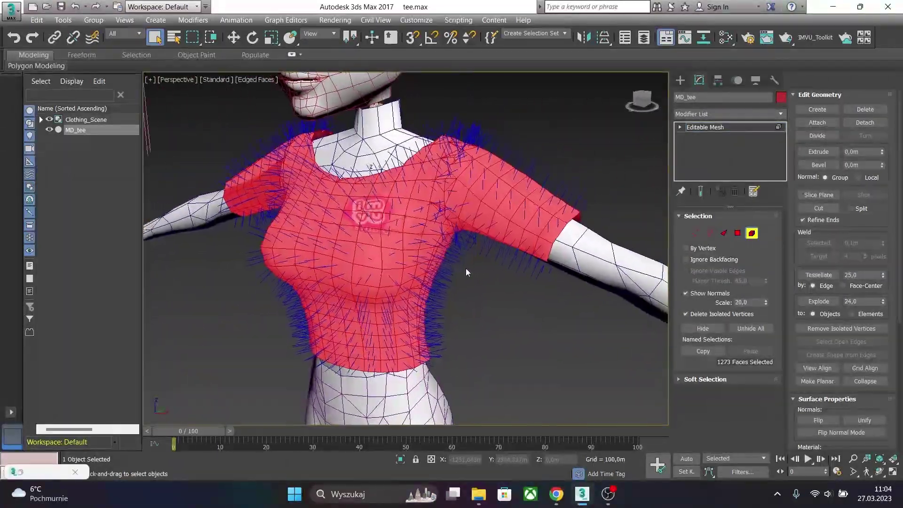
pyautogui.scroll(-2, 461, 272)
pyautogui.scroll(-4, 467, 272)
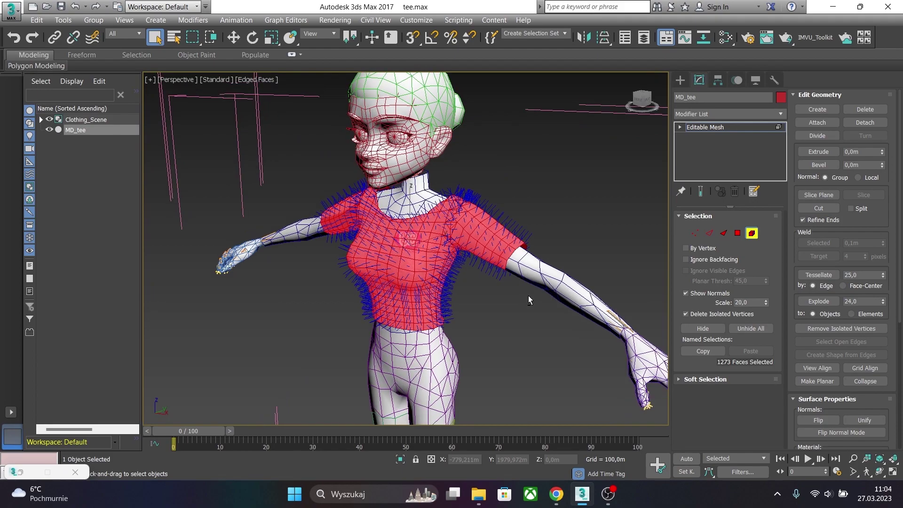
pyautogui.keyDown('alt'); pyautogui.moveTo(529, 295); pyautogui.dragTo(537, 295, button='middle'); pyautogui.keyUp('alt')
pyautogui.click(816, 420)
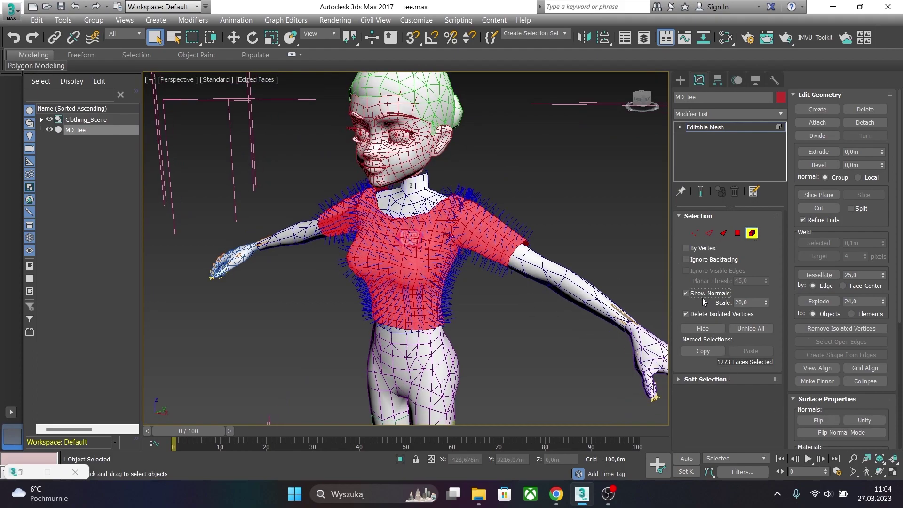
pyautogui.click(686, 293)
# Convert the MD_tee mesh to an Editable Poly
pyautogui.rightClick(423, 258)
pyautogui.moveTo(461, 387)
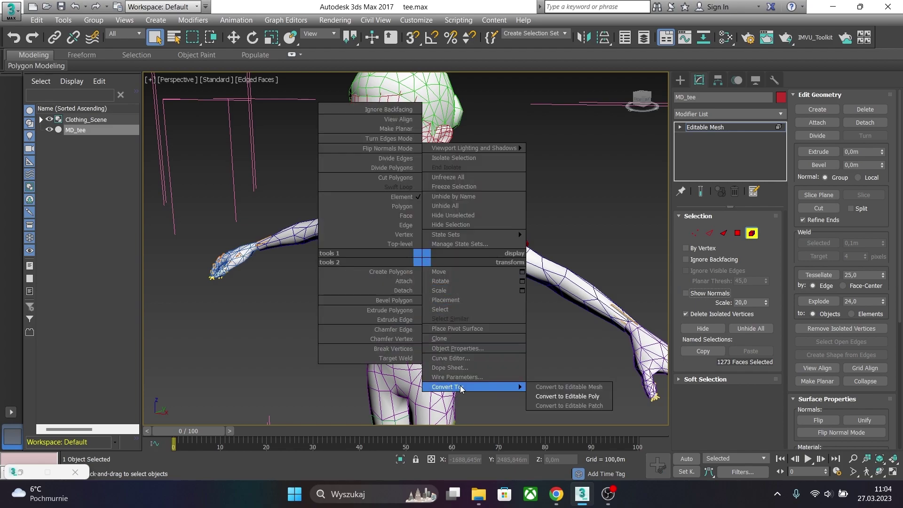
pyautogui.click(545, 396)
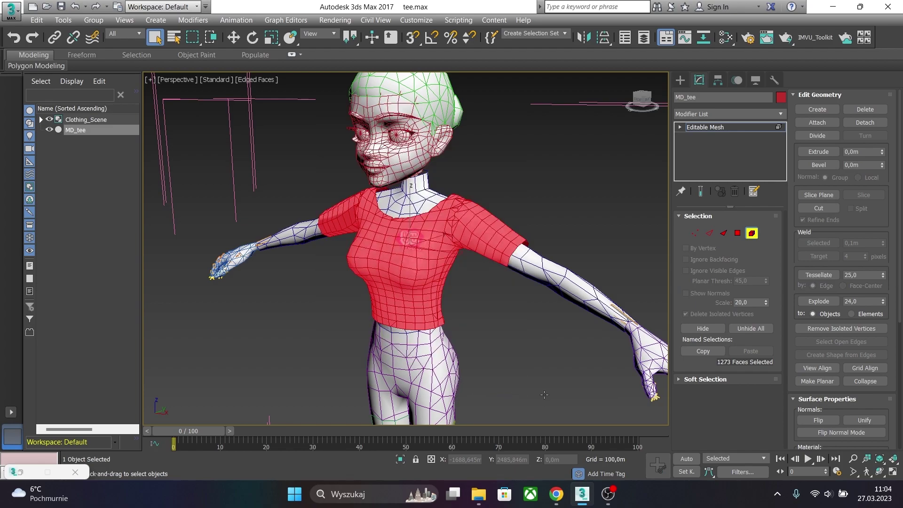
# Switch the tee to Polygon level and select a single polygon on its chest below the logo
pyautogui.click(752, 230)
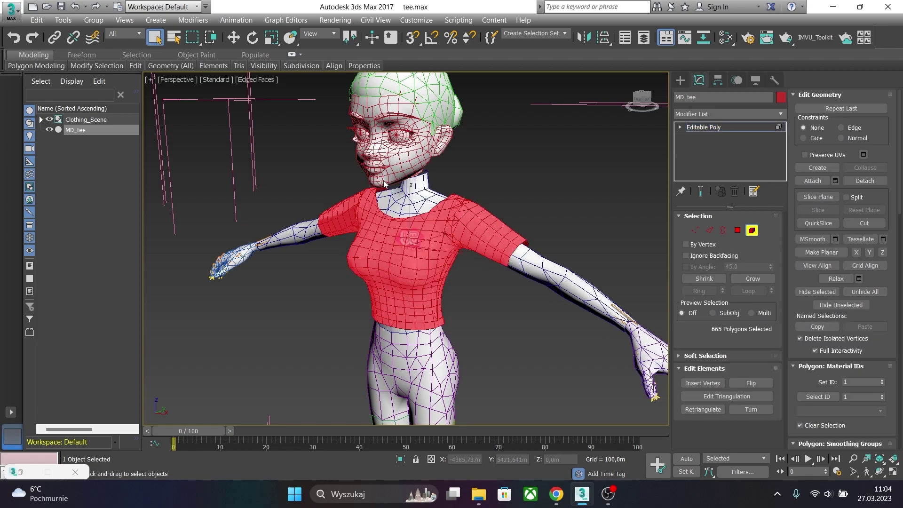
pyautogui.moveTo(211, 69)
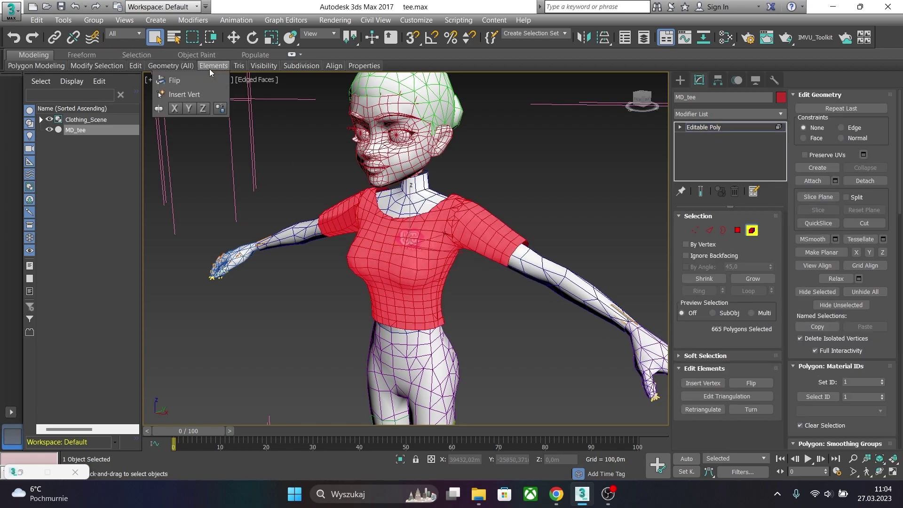
pyautogui.click(738, 231)
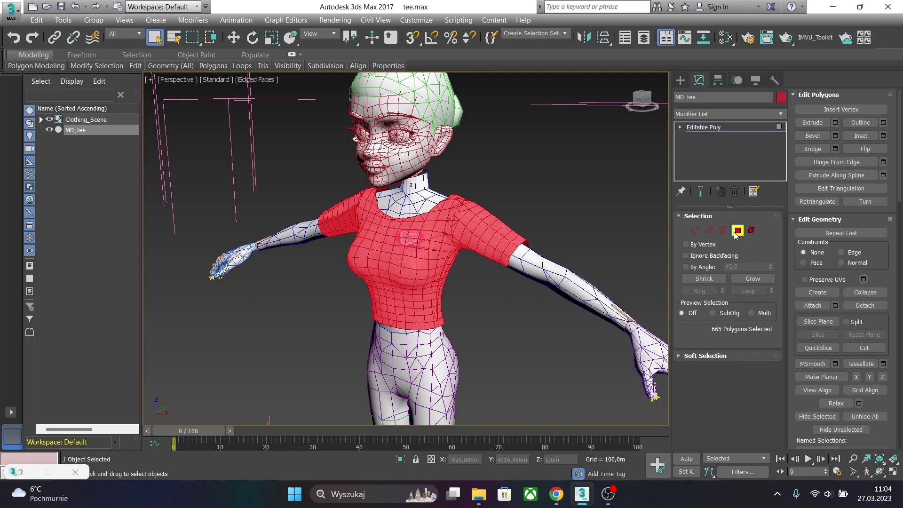
pyautogui.click(425, 251)
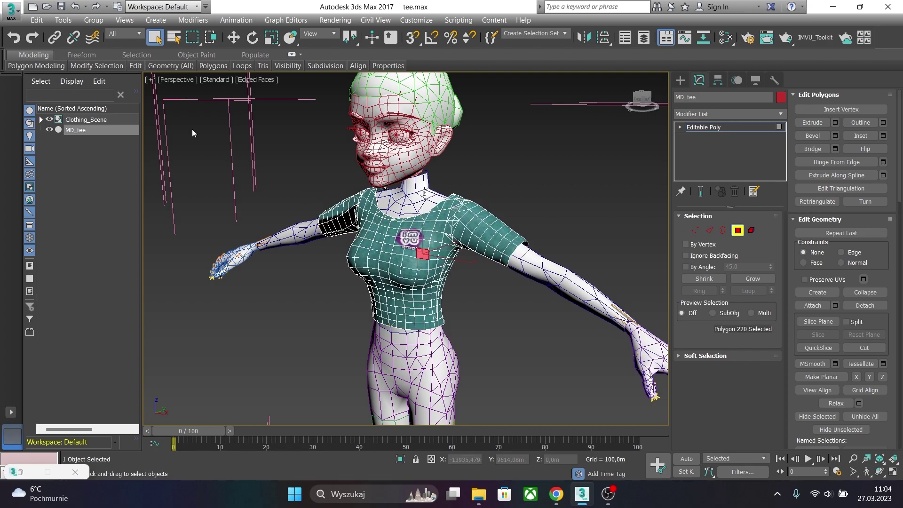
# Enable the xView Face Orientation check in the perspective viewport and examine the tee's faces
pyautogui.click(150, 79)
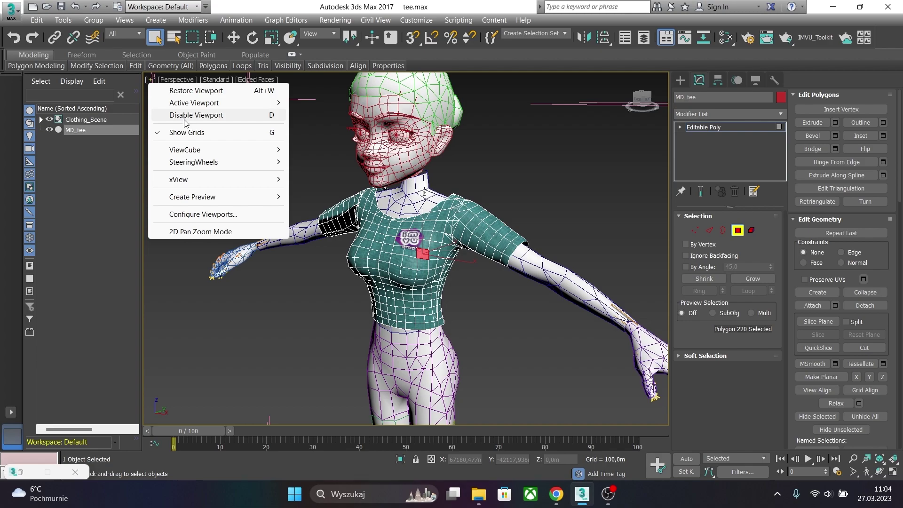
pyautogui.moveTo(196, 181)
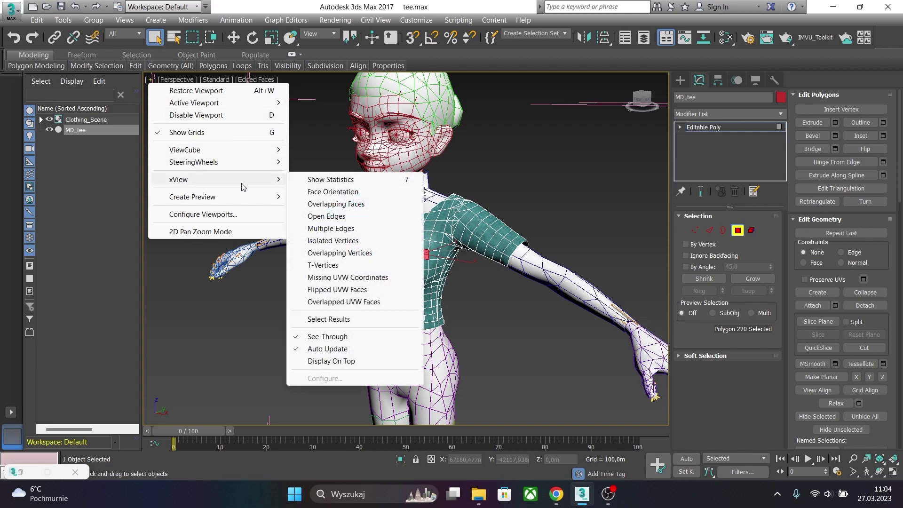
pyautogui.click(337, 194)
pyautogui.keyDown('alt'); pyautogui.moveTo(371, 198); pyautogui.dragTo(376, 216, button='middle'); pyautogui.keyUp('alt')
pyautogui.keyDown('alt'); pyautogui.moveTo(424, 193); pyautogui.dragTo(394, 208, button='middle'); pyautogui.keyUp('alt')
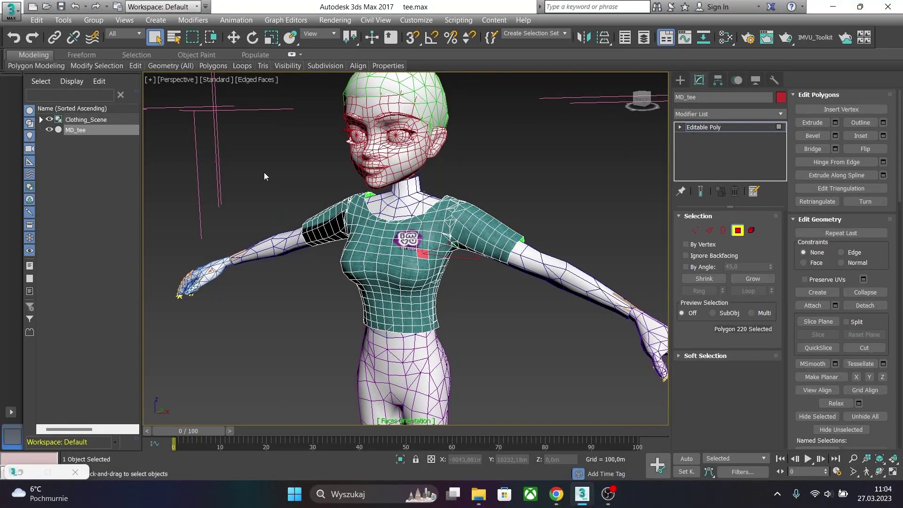
# Turn off the xView Face Orientation check in the perspective viewport
pyautogui.click(153, 80)
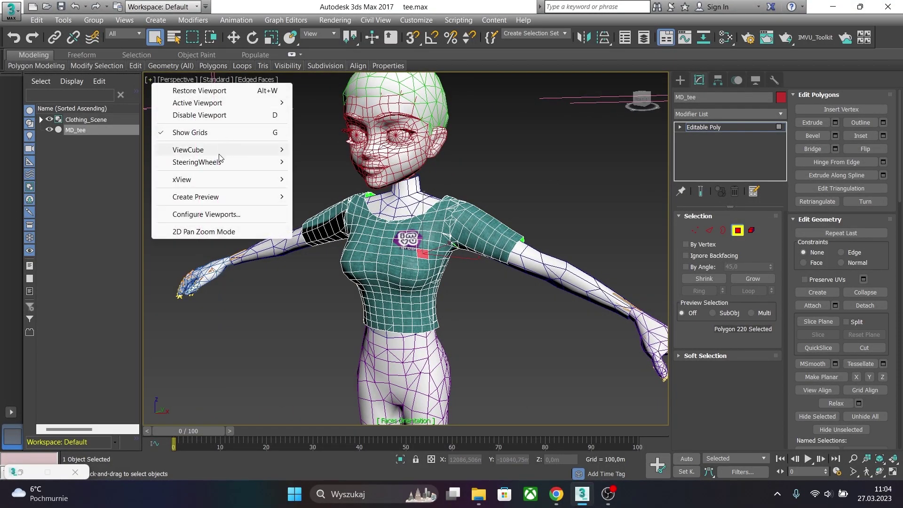
pyautogui.moveTo(221, 179)
pyautogui.click(340, 191)
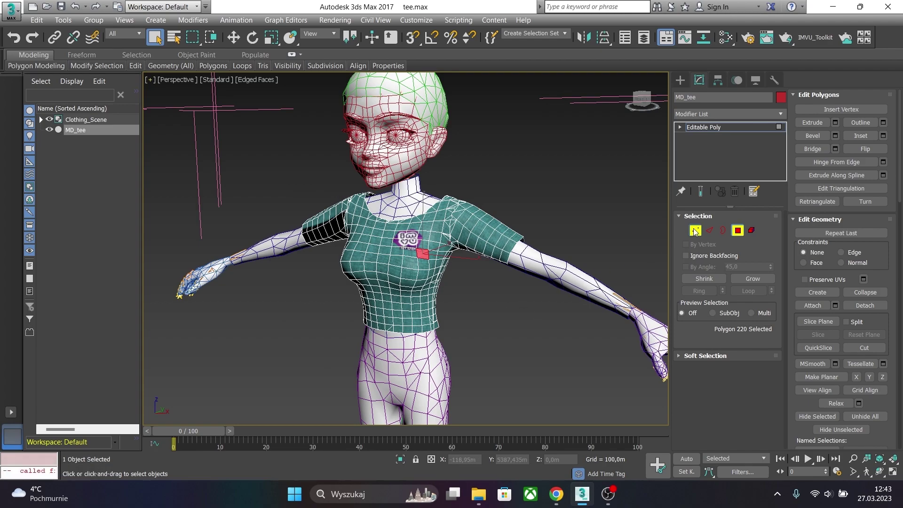
# Switch the tee to Vertex level and target-weld the stray sleeve-seam vertex on the front of the shoulder to the one below it
pyautogui.press('1')
pyautogui.scroll(5, 463, 217)
pyautogui.moveTo(460, 231)
pyautogui.keyDown('alt'); pyautogui.mouseDown(button='middle')
pyautogui.moveTo(479, 244)
pyautogui.moveTo(472, 232)
pyautogui.mouseUp(button='middle'); pyautogui.keyUp('alt')
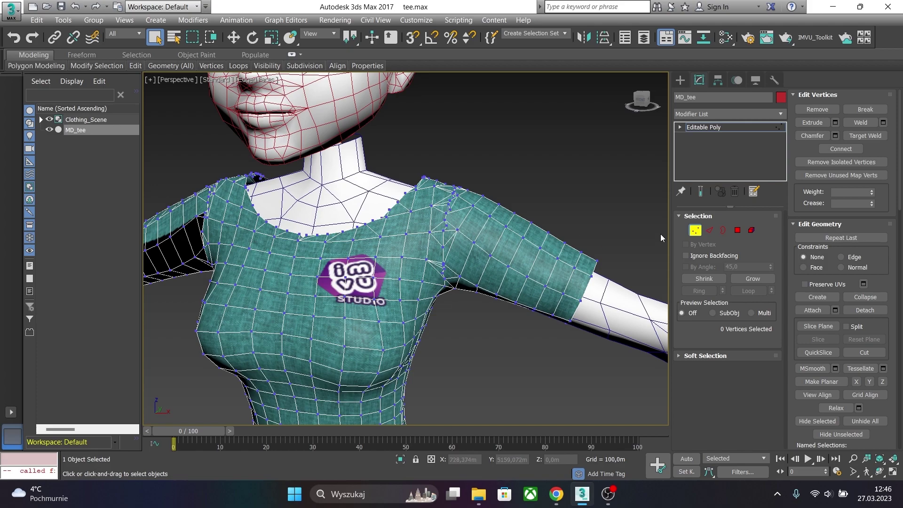
pyautogui.scroll(8, 452, 228)
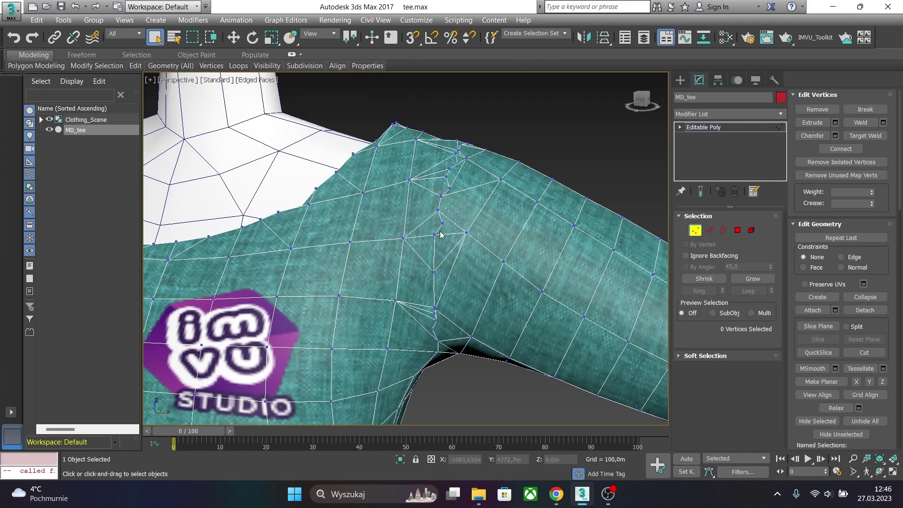
pyautogui.click(449, 215)
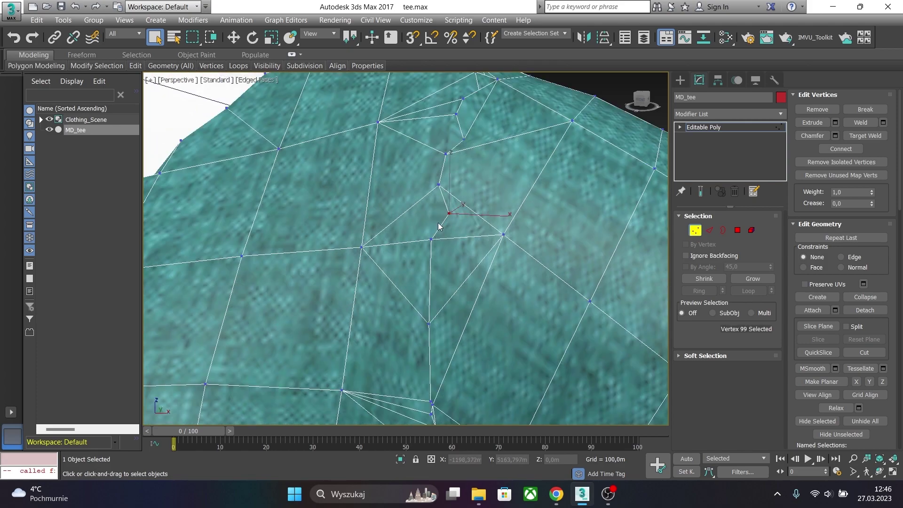
pyautogui.rightClick(442, 207)
pyautogui.click(415, 288)
pyautogui.click(449, 214)
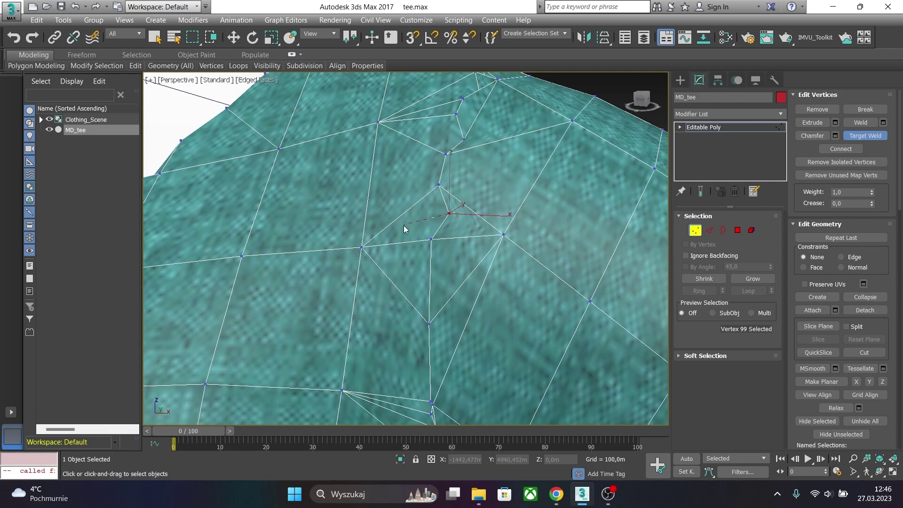
pyautogui.click(431, 239)
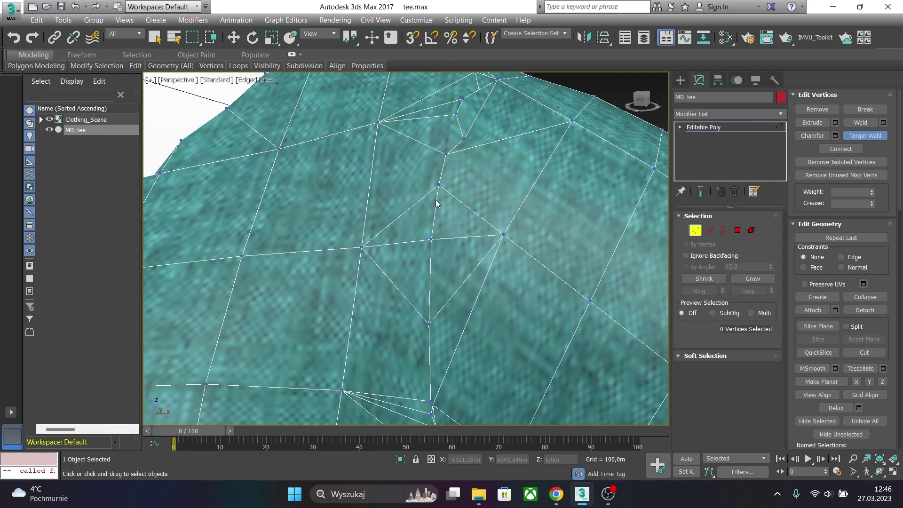
# Target-weld the neighbouring seam vertices above and below onto the same vertex, straightening that part of the sleeve seam
pyautogui.click(438, 185)
pyautogui.click(431, 239)
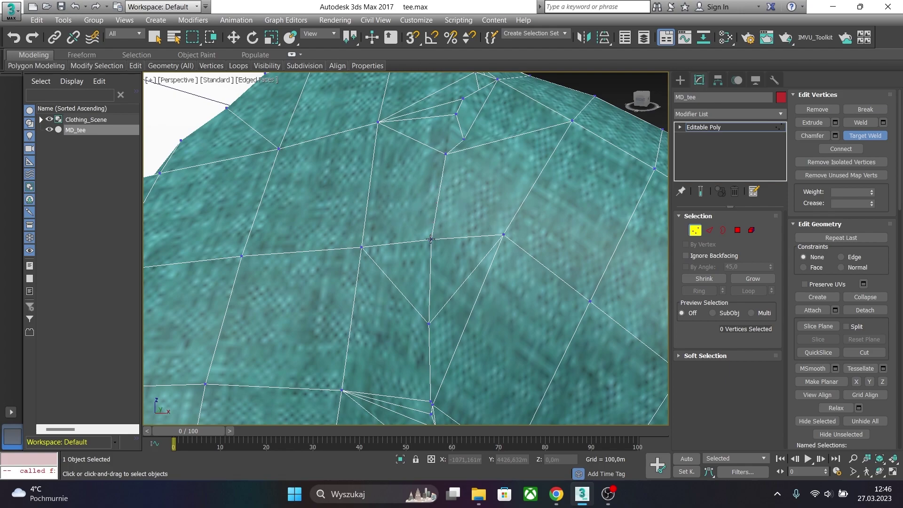
pyautogui.click(428, 323)
pyautogui.click(431, 239)
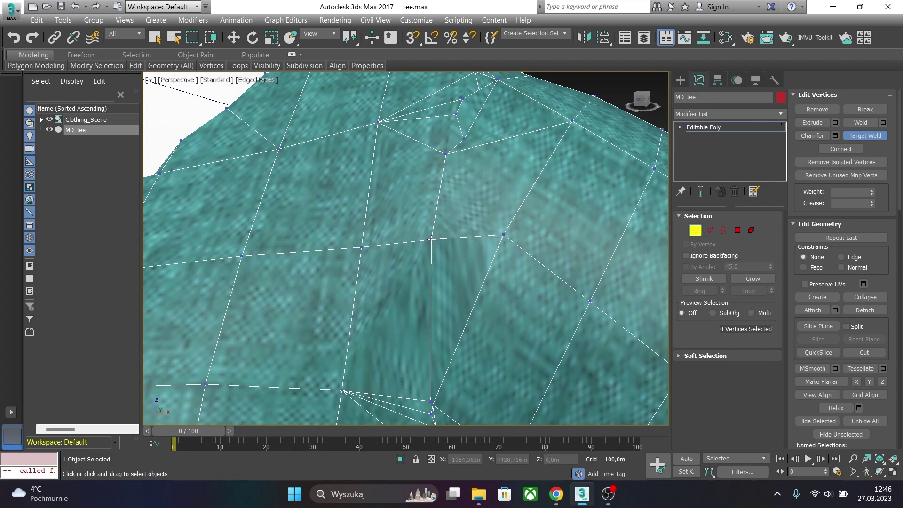
pyautogui.scroll(-5, 431, 266)
pyautogui.moveTo(432, 281); pyautogui.dragTo(477, 271, button='middle')
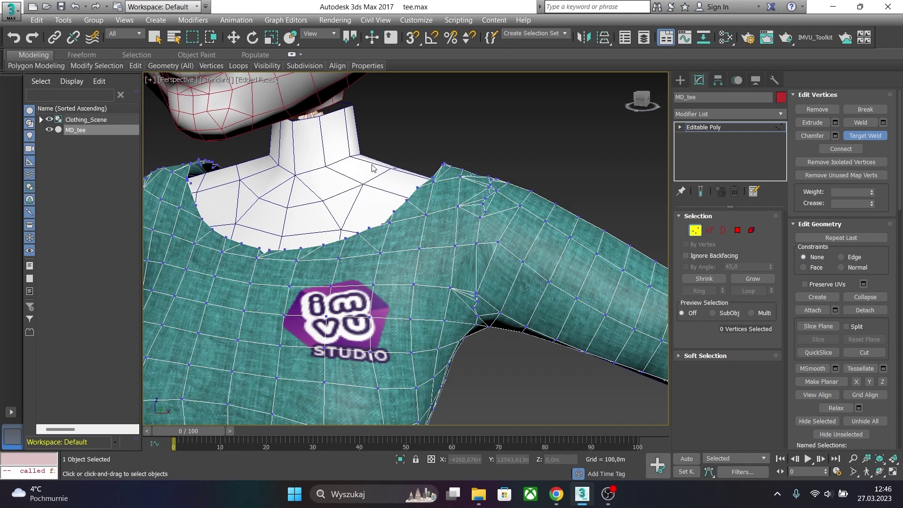
pyautogui.moveTo(517, 241); pyautogui.dragTo(501, 240, button='middle')
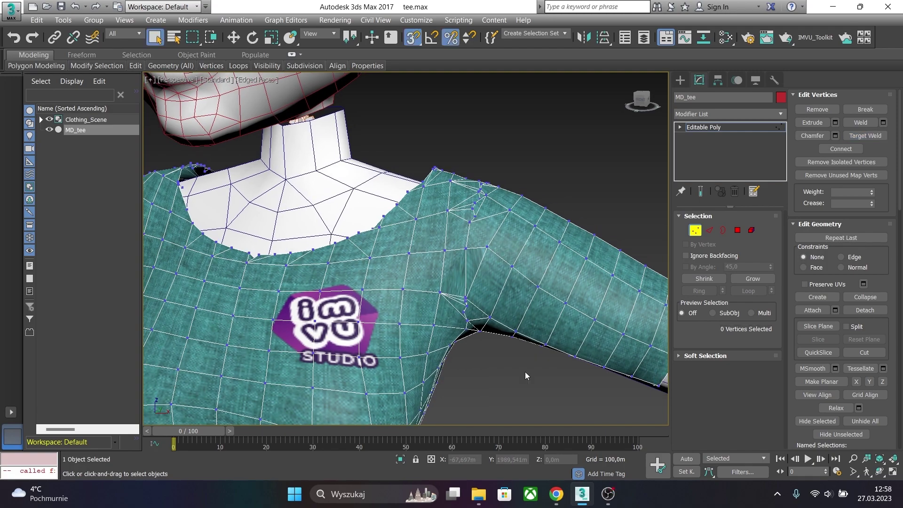
# Select the whole tee at Element level and apply a Symmetry modifier mirrored on the X axis
pyautogui.click(752, 230)
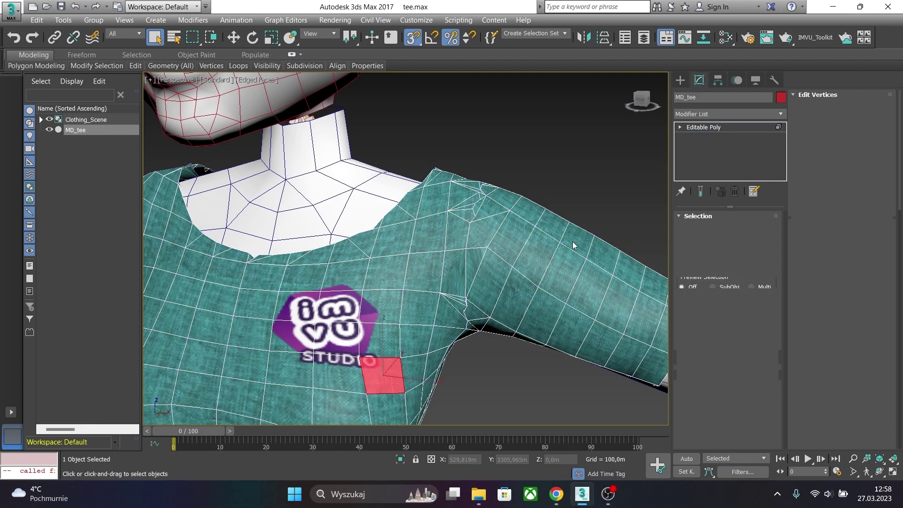
pyautogui.click(526, 232)
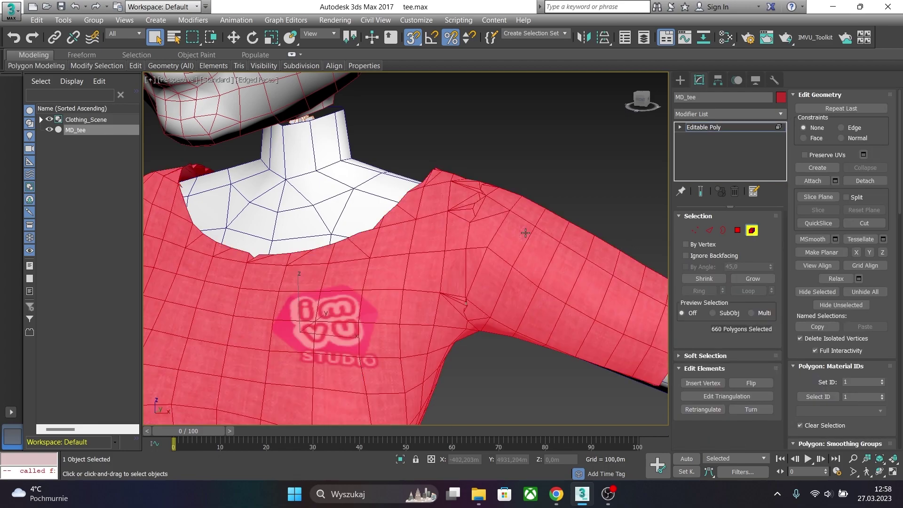
pyautogui.click(640, 100)
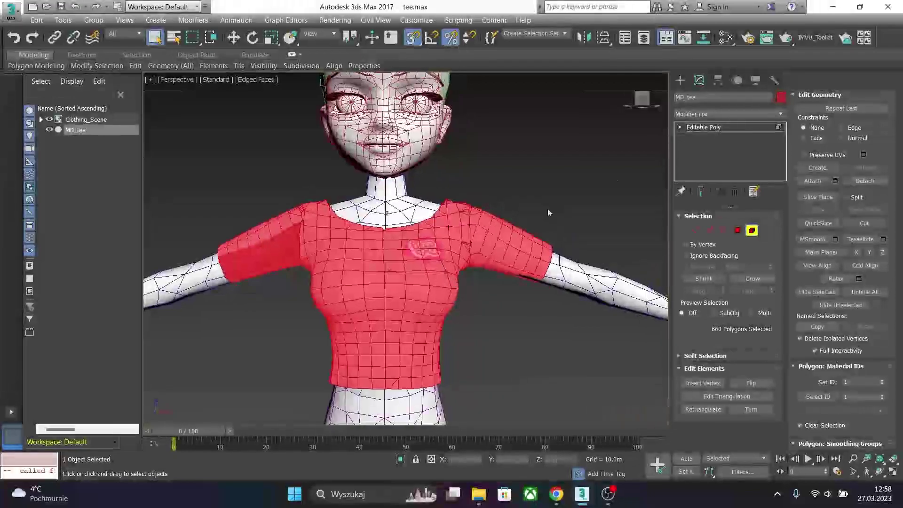
pyautogui.click(703, 115)
pyautogui.click(702, 160)
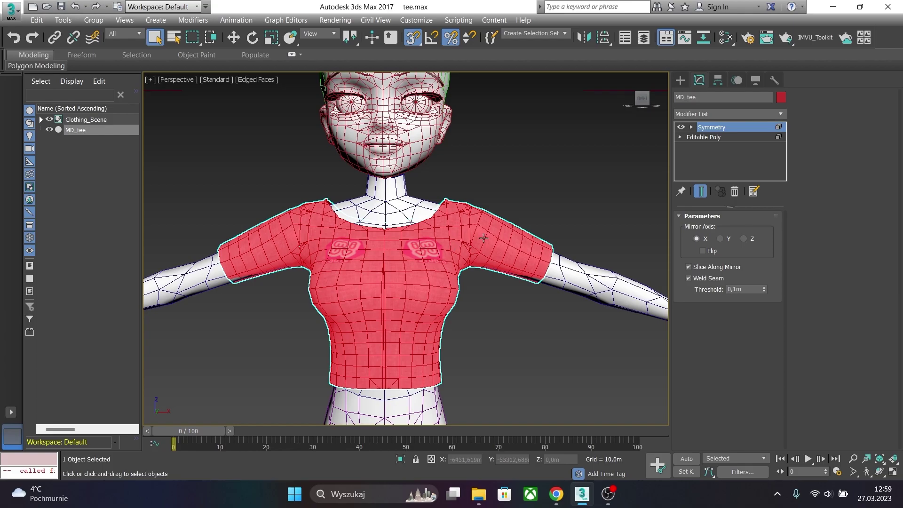
pyautogui.moveTo(450, 268)
pyautogui.keyDown('alt'); pyautogui.mouseDown(button='middle')
pyautogui.moveTo(375, 261)
pyautogui.moveTo(465, 263)
pyautogui.mouseUp(button='middle'); pyautogui.keyUp('alt')
pyautogui.click(643, 99)
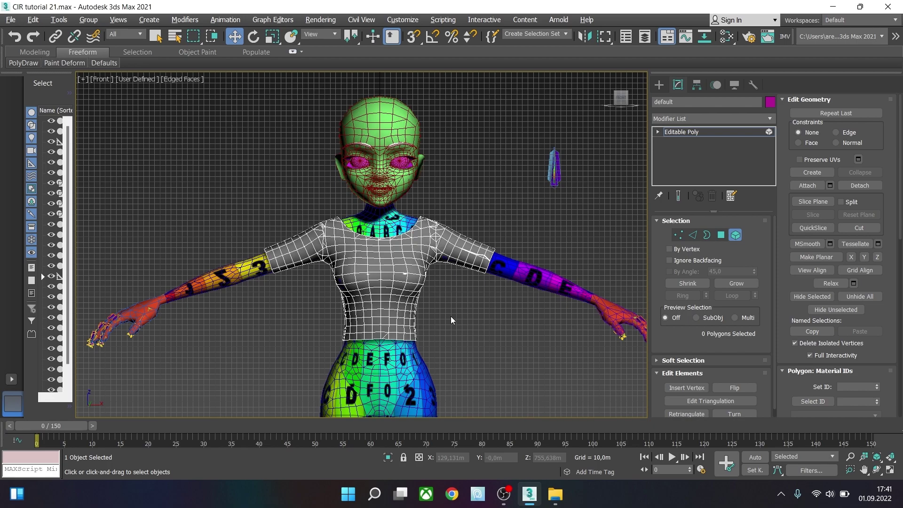
# In the CIR tutorial 21.max scene, select the grey top's element and apply a Retopology modifier to it
pyautogui.click(390, 289)
pyautogui.scroll(5, 396, 291)
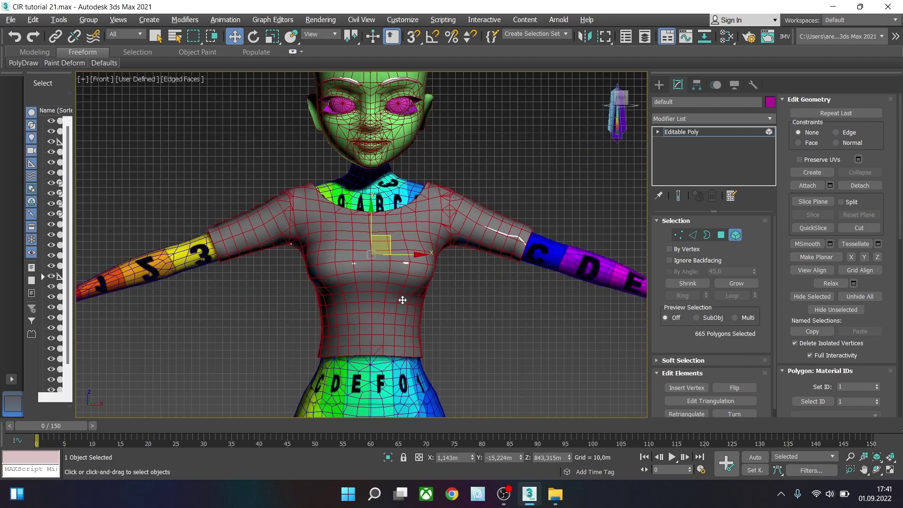
pyautogui.click(693, 119)
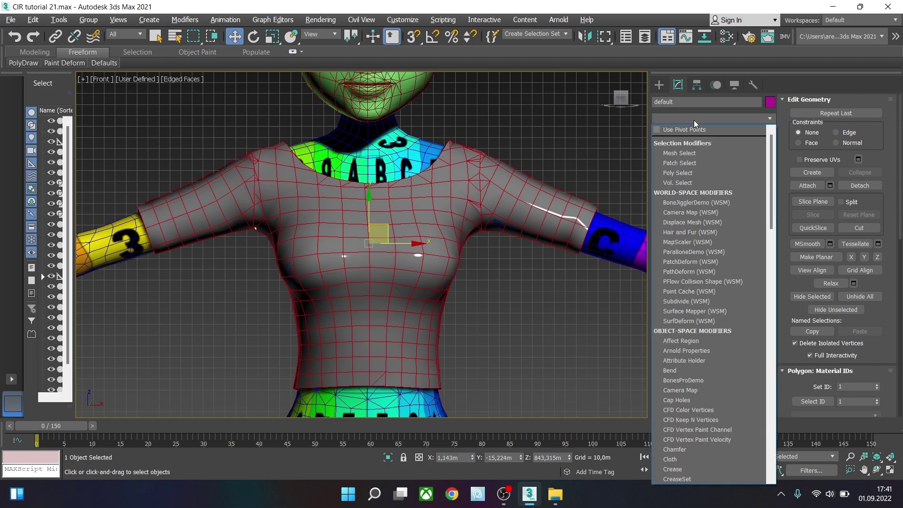
pyautogui.write('r')
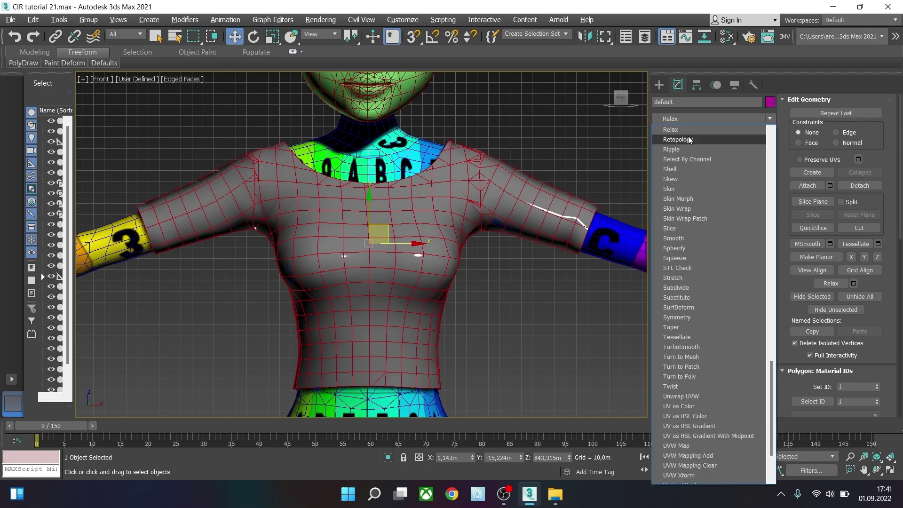
pyautogui.click(690, 140)
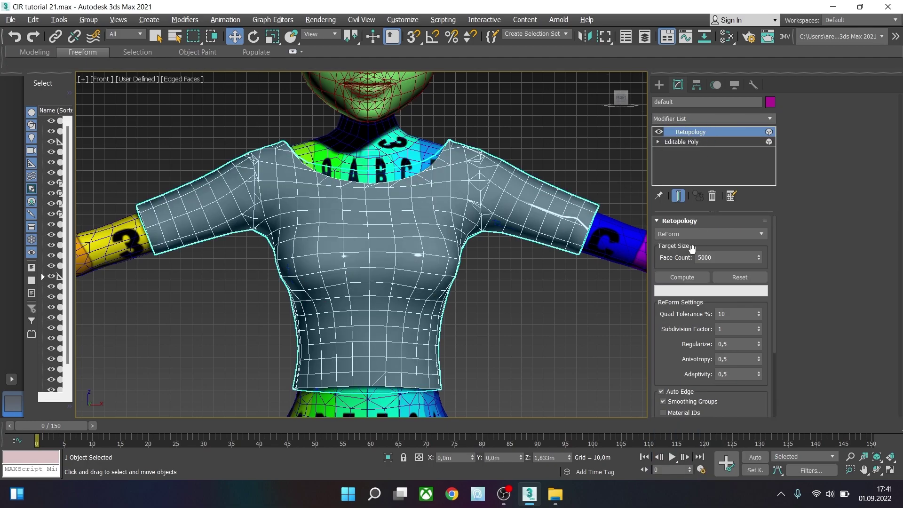
pyautogui.moveTo(668, 379); pyautogui.dragTo(679, 194)
pyautogui.scroll(5, 686, 238)
# Choose ReForm as the retopology method and set Regularize to 1
pyautogui.click(686, 234)
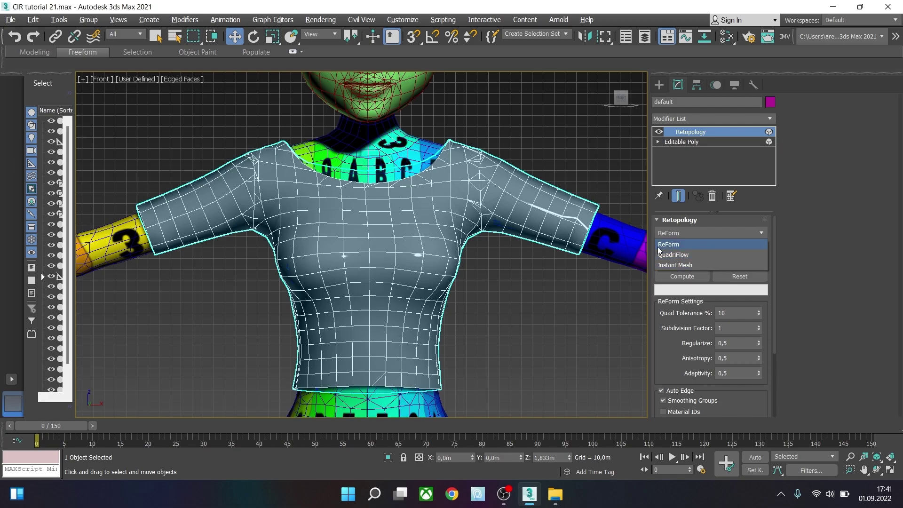
pyautogui.click(670, 245)
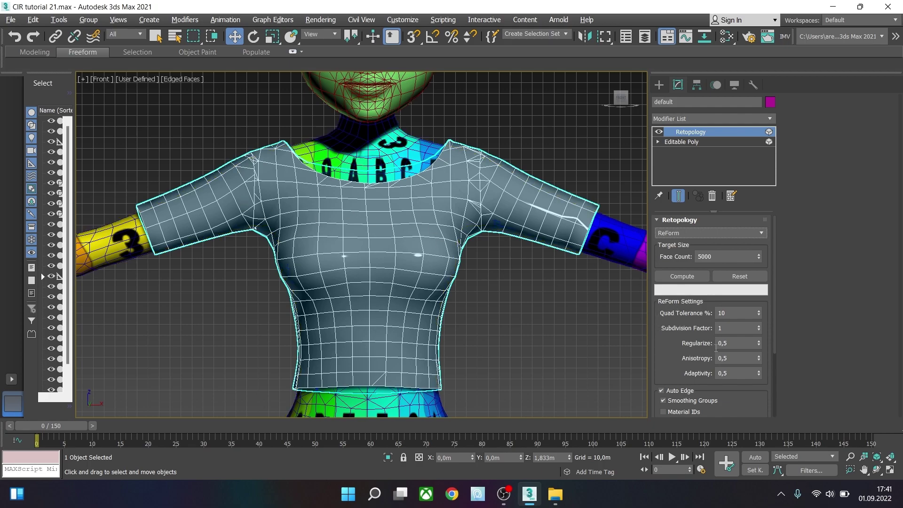
pyautogui.moveTo(731, 344); pyautogui.dragTo(669, 341)
pyautogui.write('1')
pyautogui.press('Return')
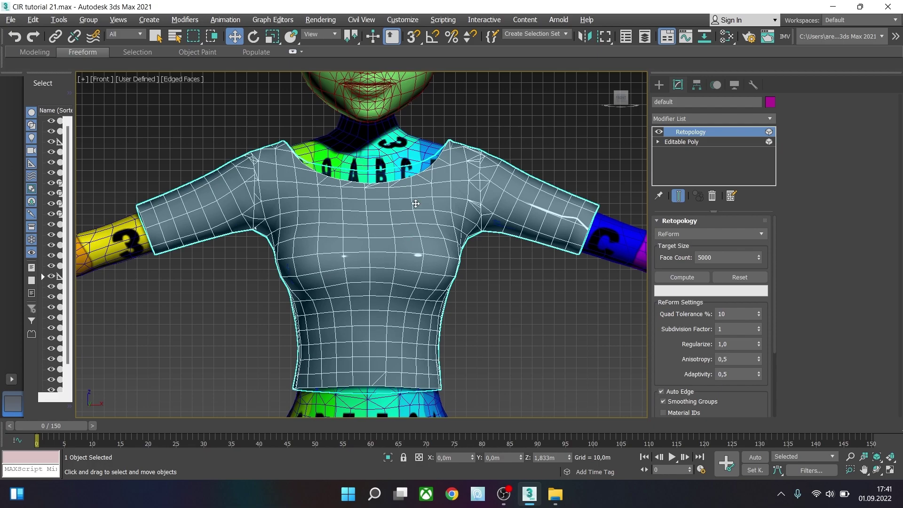
# Set the retopology face count to 2000, compute the mesh and examine the top from several angles
pyautogui.doubleClick(701, 259)
pyautogui.write('2000')
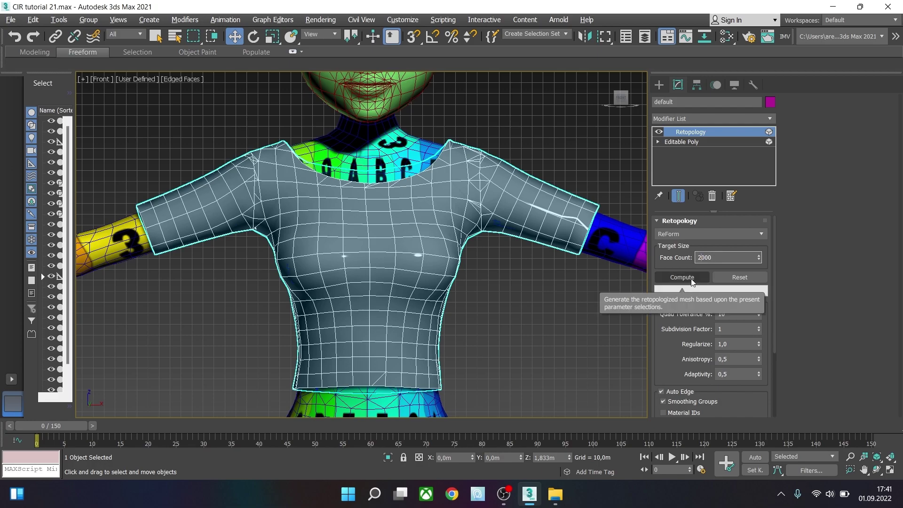
pyautogui.click(691, 279)
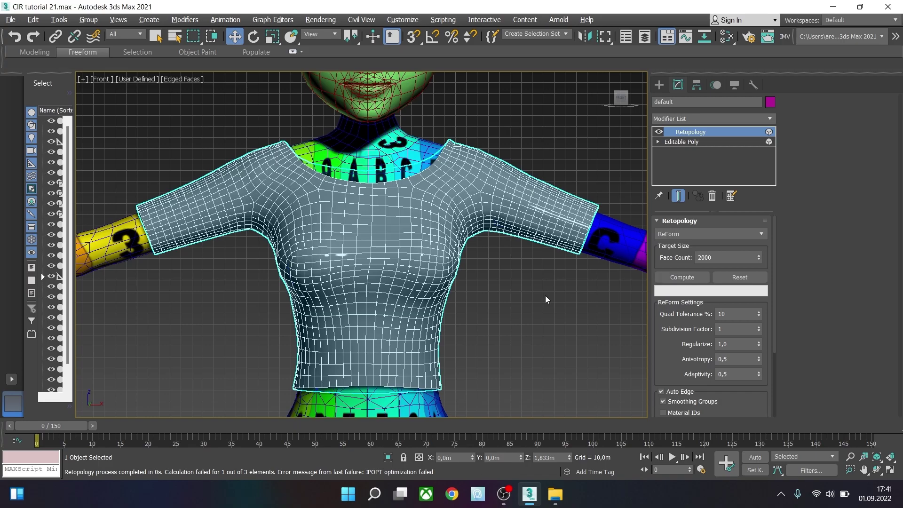
pyautogui.scroll(-3, 551, 305)
pyautogui.keyDown('alt'); pyautogui.moveTo(546, 312); pyautogui.dragTo(185, 313, button='middle'); pyautogui.keyUp('alt')
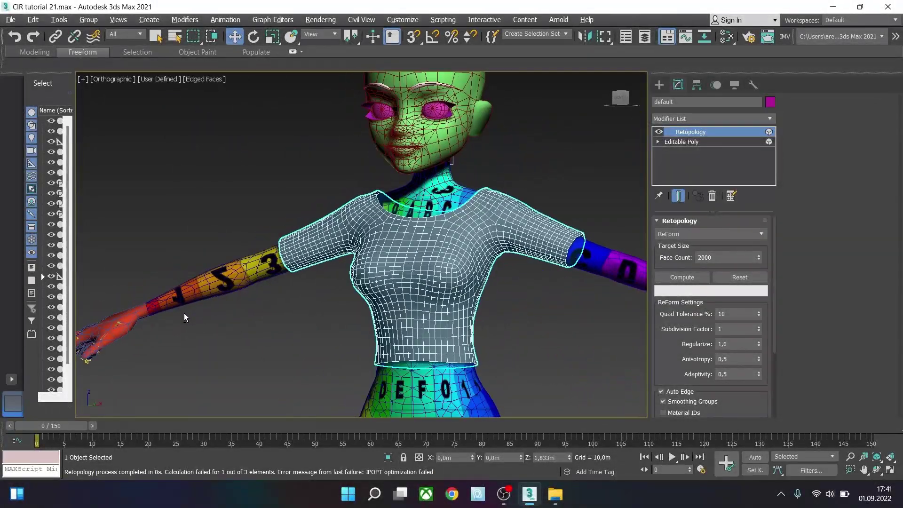
pyautogui.scroll(2, 375, 329)
pyautogui.keyDown('alt'); pyautogui.moveTo(375, 329); pyautogui.dragTo(547, 314, button='middle'); pyautogui.keyUp('alt')
pyautogui.click(622, 99)
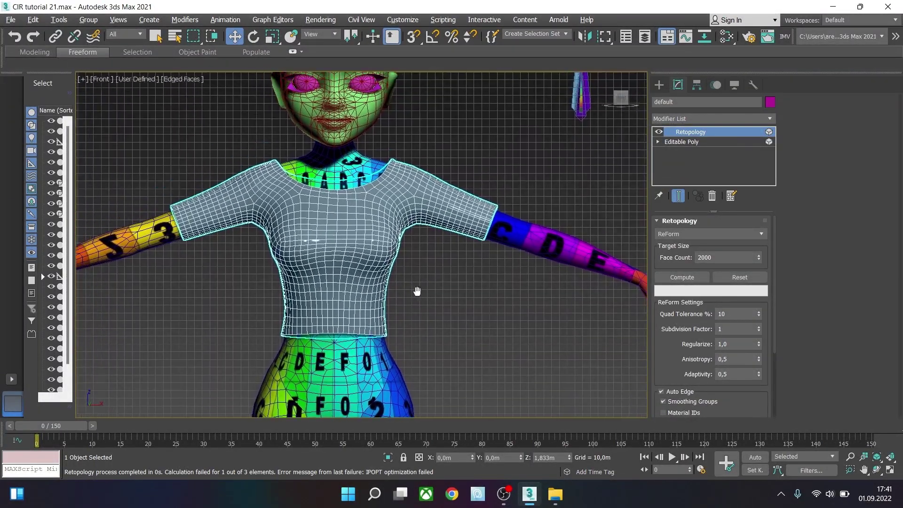
# Set the retopology face count to 1000, recompute the mesh and examine the new topology
pyautogui.click(701, 276)
pyautogui.click(702, 259)
pyautogui.press('BackSpace')
pyautogui.write('1')
pyautogui.click(681, 275)
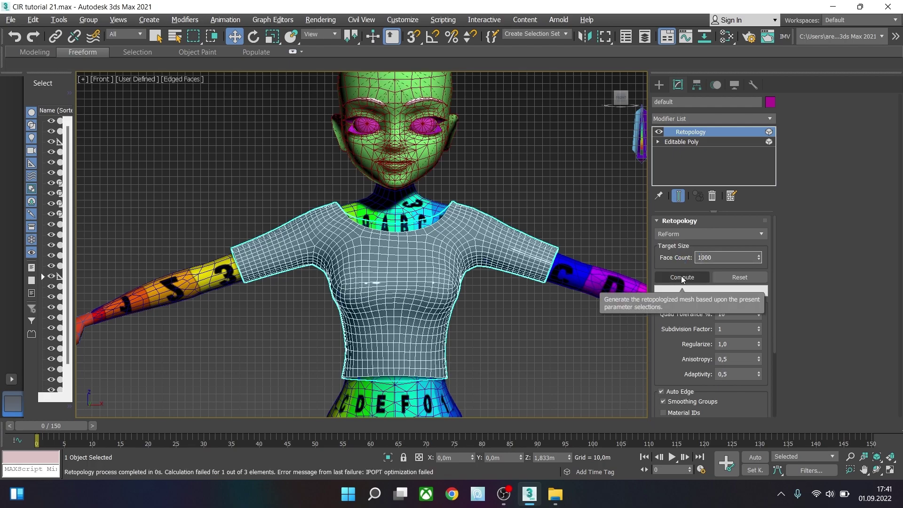
pyautogui.click(681, 276)
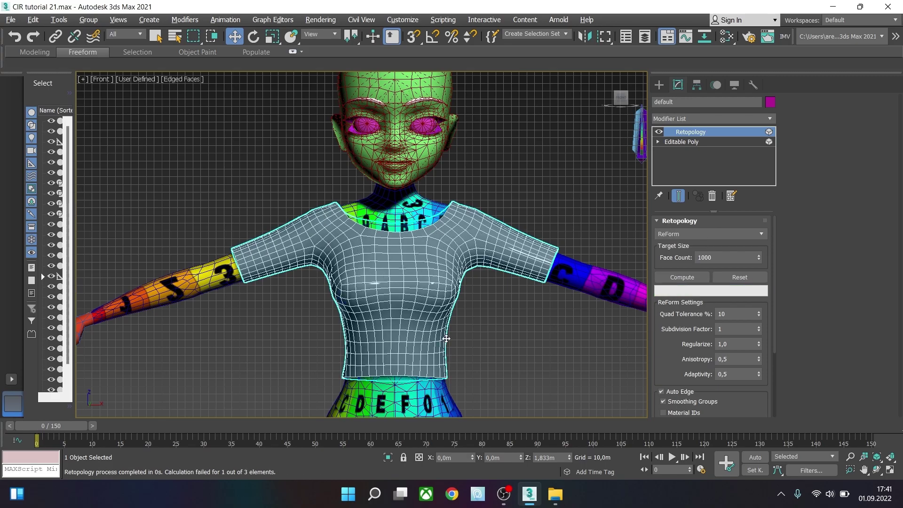
pyautogui.scroll(8, 465, 318)
pyautogui.scroll(-4, 467, 318)
pyautogui.moveTo(469, 312); pyautogui.dragTo(814, 310, button='middle')
pyautogui.scroll(-3, 582, 315)
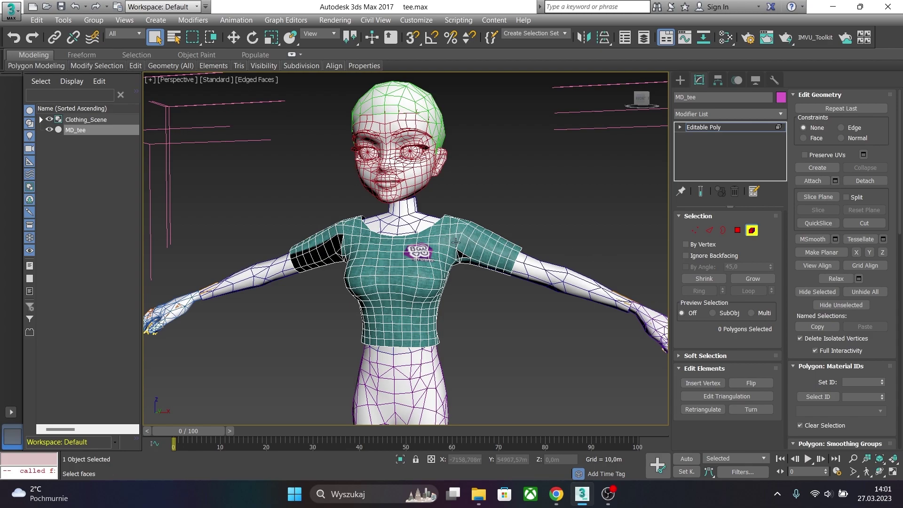
# In the tee.max scene, select the MD_tee element, apply an Unwrap UVW modifier and open its UV editor beside the avatar
pyautogui.click(408, 275)
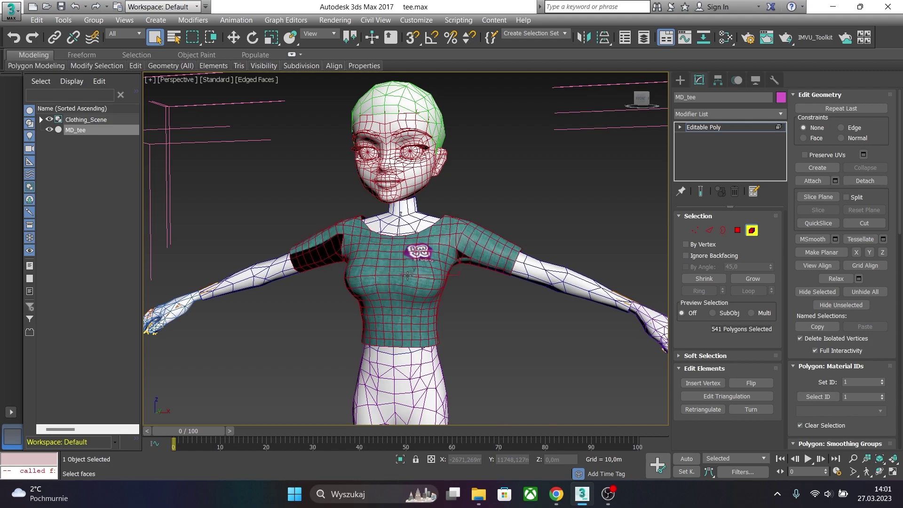
pyautogui.click(712, 114)
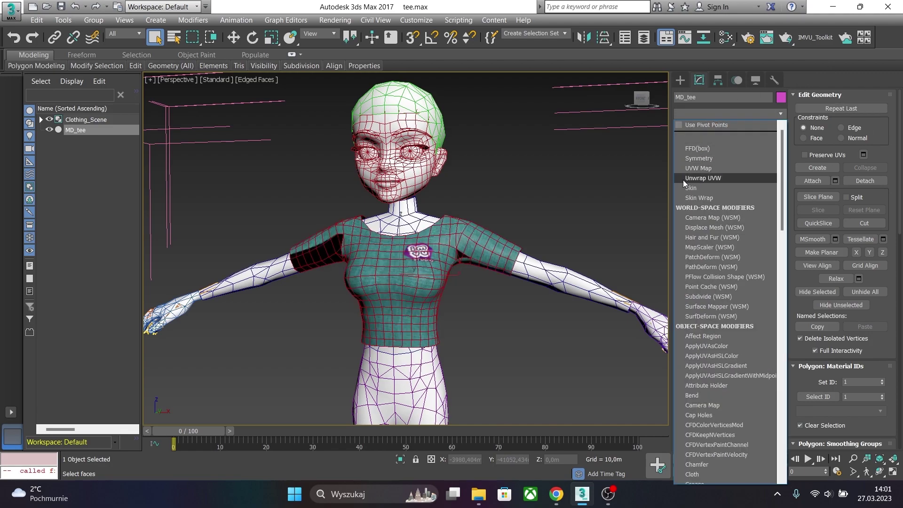
pyautogui.click(714, 178)
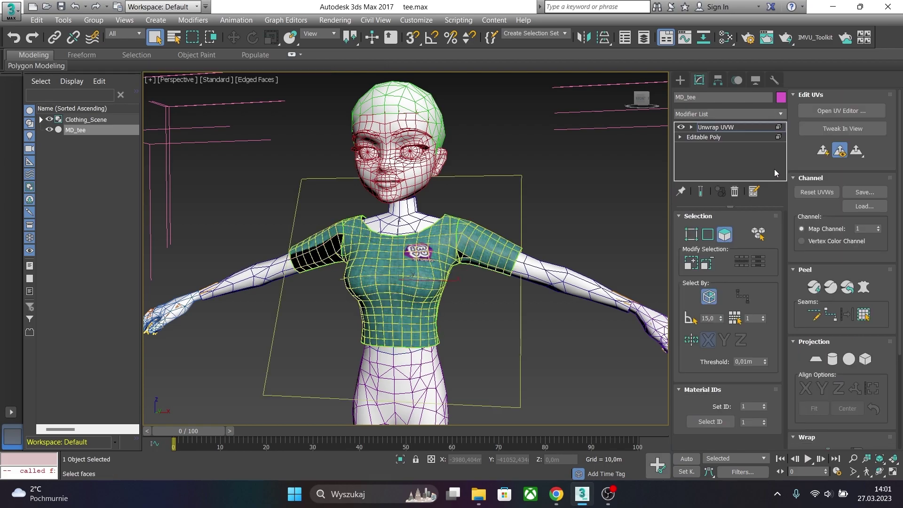
pyautogui.click(829, 115)
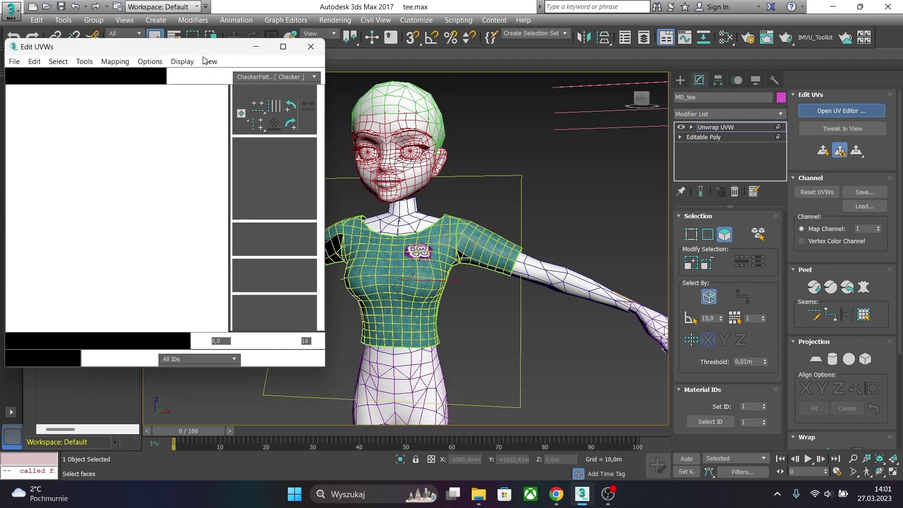
pyautogui.moveTo(211, 50); pyautogui.dragTo(745, 72)
pyautogui.scroll(-3, 712, 157)
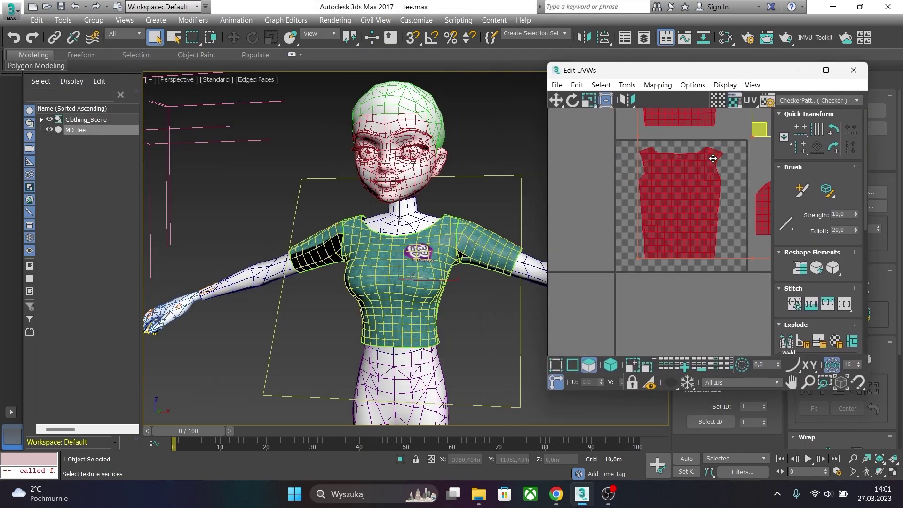
# Show the Texture Checker (UV_Checker.png) map in the UV editor and inspect its distortion on the tee
pyautogui.moveTo(711, 157); pyautogui.dragTo(641, 255, button='middle')
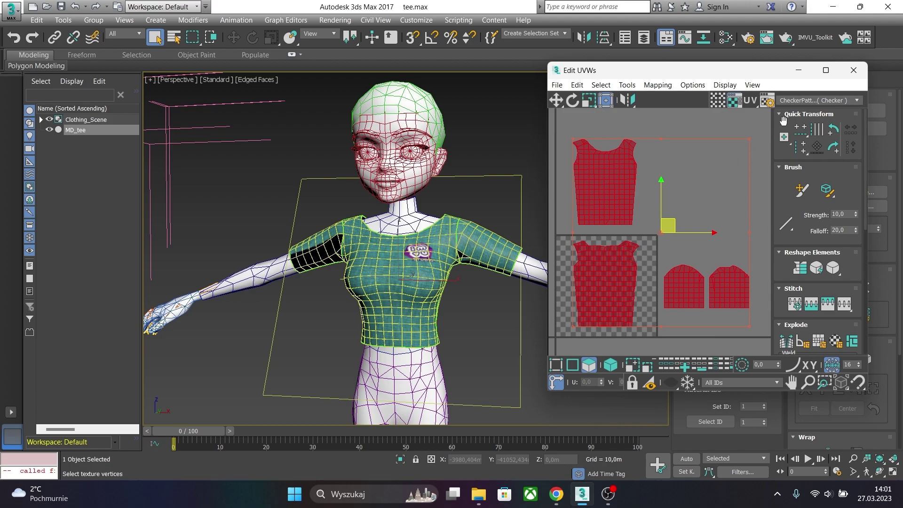
pyautogui.click(798, 100)
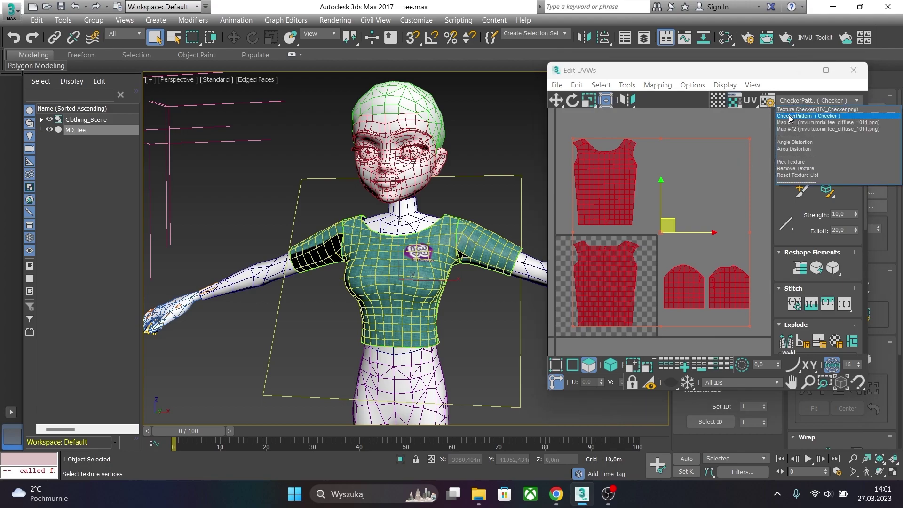
pyautogui.click(789, 111)
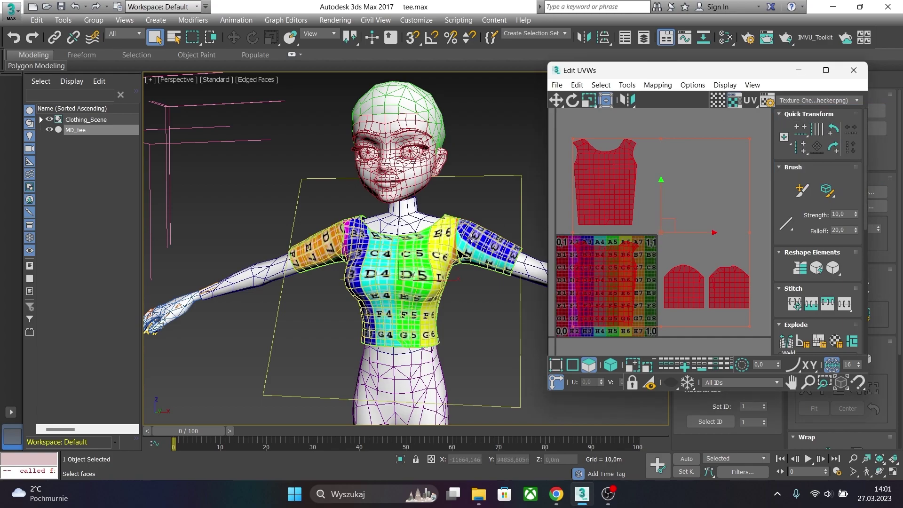
pyautogui.keyDown('alt'); pyautogui.moveTo(449, 245); pyautogui.dragTo(419, 281, button='middle'); pyautogui.keyUp('alt')
pyautogui.scroll(4, 441, 250)
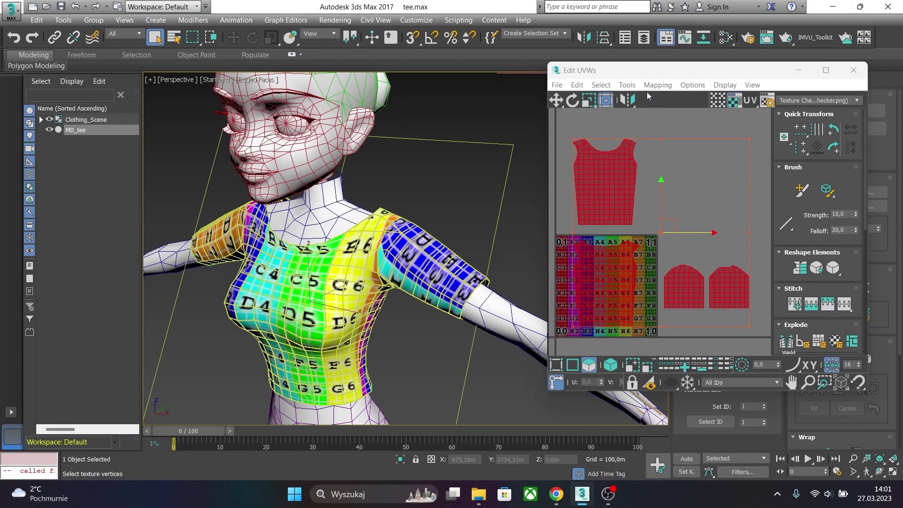
# Relax all the tee's UV shells with Relax By Polygon Angles and close the Relax tool
pyautogui.click(628, 85)
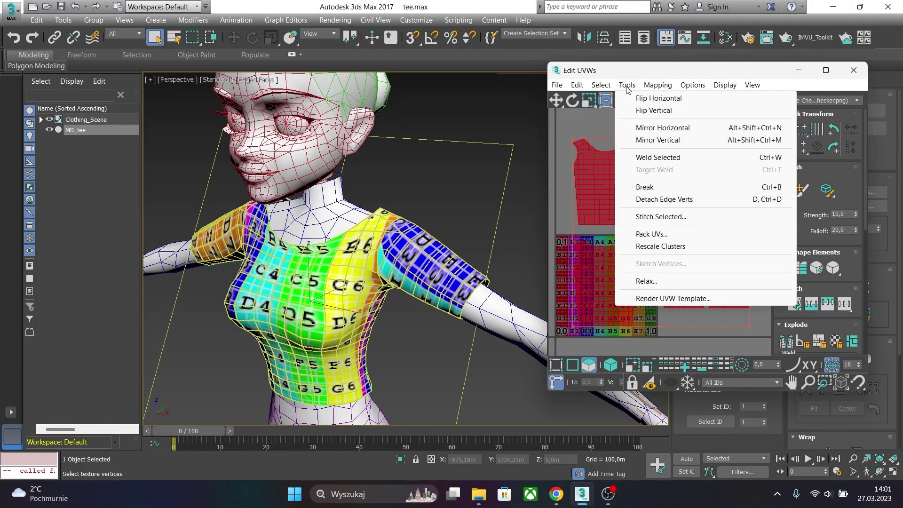
pyautogui.click(644, 281)
pyautogui.click(668, 159)
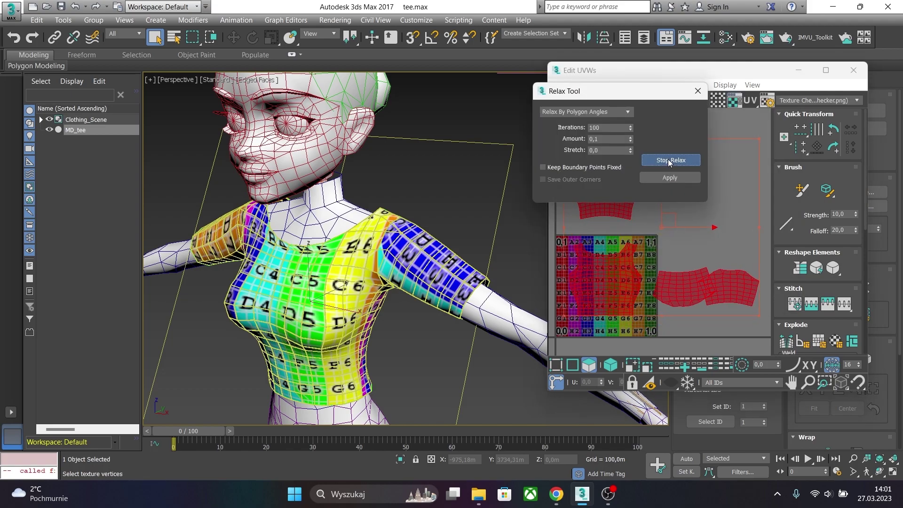
pyautogui.click(668, 159)
pyautogui.click(698, 91)
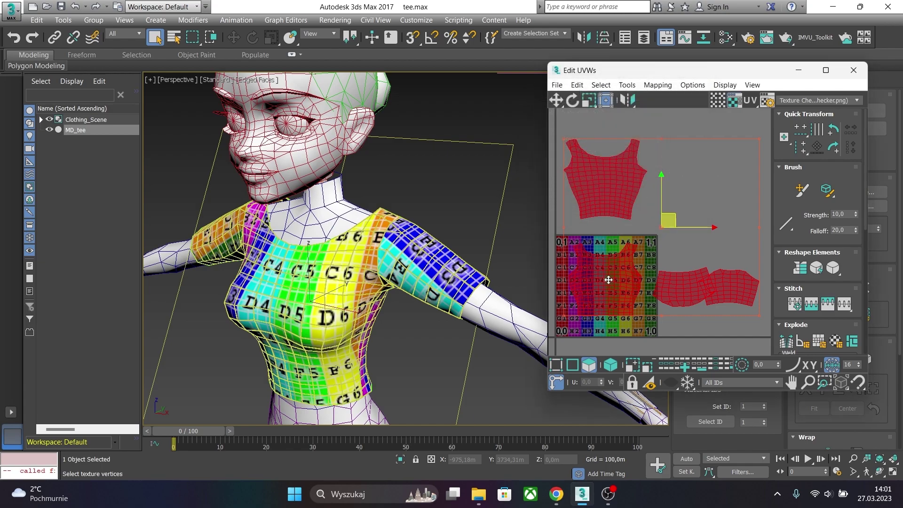
# Select the tee's back UV shell and enlarge it until it fills most of the first UV tile
pyautogui.moveTo(593, 304); pyautogui.dragTo(613, 284, button='middle')
pyautogui.scroll(3, 612, 282)
pyautogui.click(616, 321)
pyautogui.keyDown('alt'); pyautogui.moveTo(362, 253); pyautogui.dragTo(396, 239, button='middle'); pyautogui.keyUp('alt')
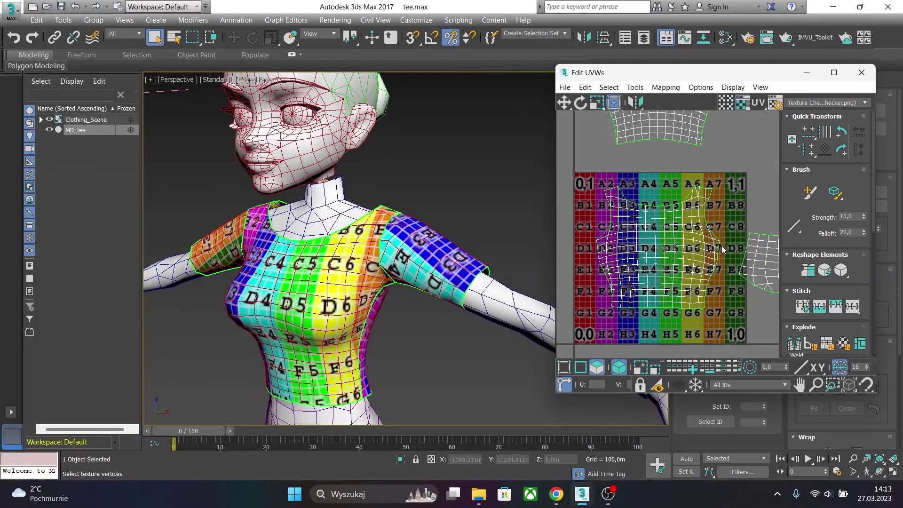
pyautogui.click(700, 257)
pyautogui.moveTo(597, 311); pyautogui.dragTo(578, 337)
pyautogui.keyDown('shift'); pyautogui.moveTo(722, 185); pyautogui.dragTo(737, 175); pyautogui.keyUp('shift')
pyautogui.moveTo(729, 191); pyautogui.dragTo(682, 259, button='middle')
# Display the checker texture across multiple UV tiles and select the front shell in the tile above
pyautogui.click(727, 103)
pyautogui.scroll(-1, 722, 208)
pyautogui.click(626, 172)
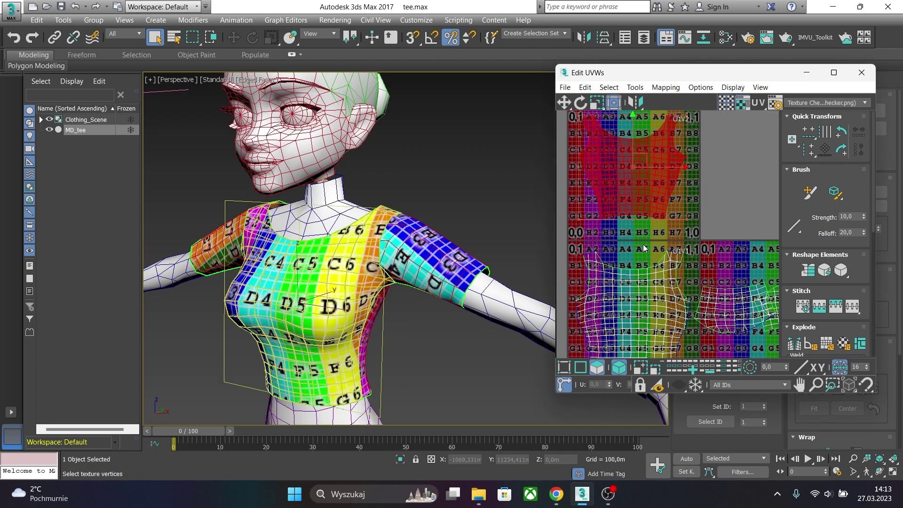
# Rotate each of the two sleeve shells by 90 degrees counterclockwise so that they stand upright
pyautogui.moveTo(736, 291); pyautogui.dragTo(646, 227, button='middle')
pyautogui.click(685, 244)
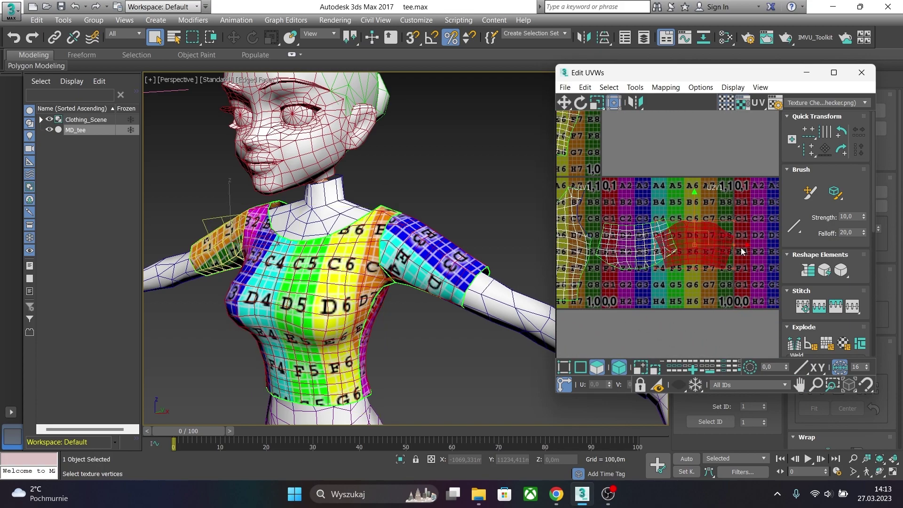
pyautogui.click(845, 134)
pyautogui.click(629, 251)
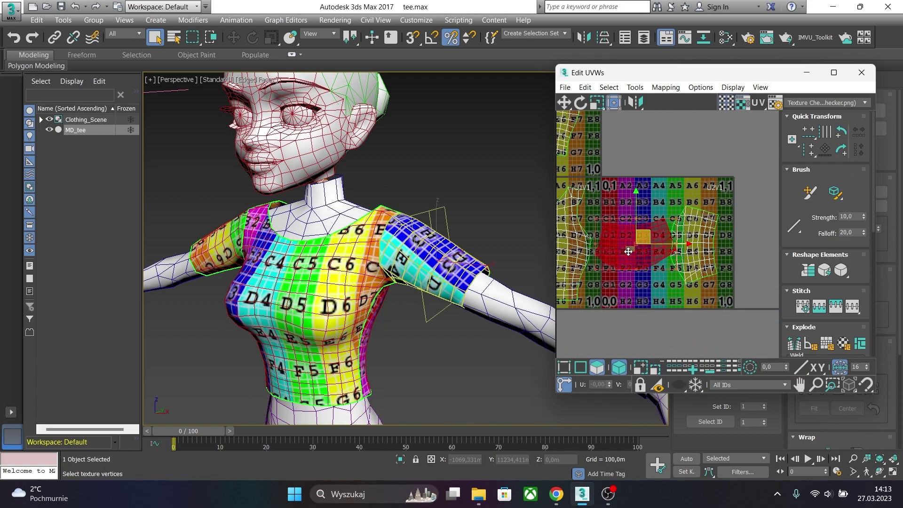
pyautogui.click(842, 133)
# Assign material ID 4 to the two selected sleeve shells
pyautogui.moveTo(583, 257); pyautogui.dragTo(687, 295, button='middle')
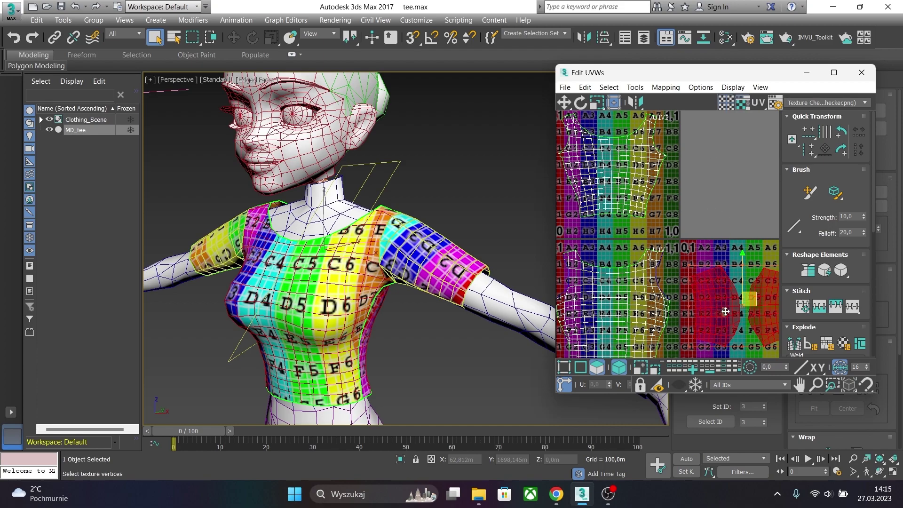
pyautogui.click(749, 406)
pyautogui.click(725, 421)
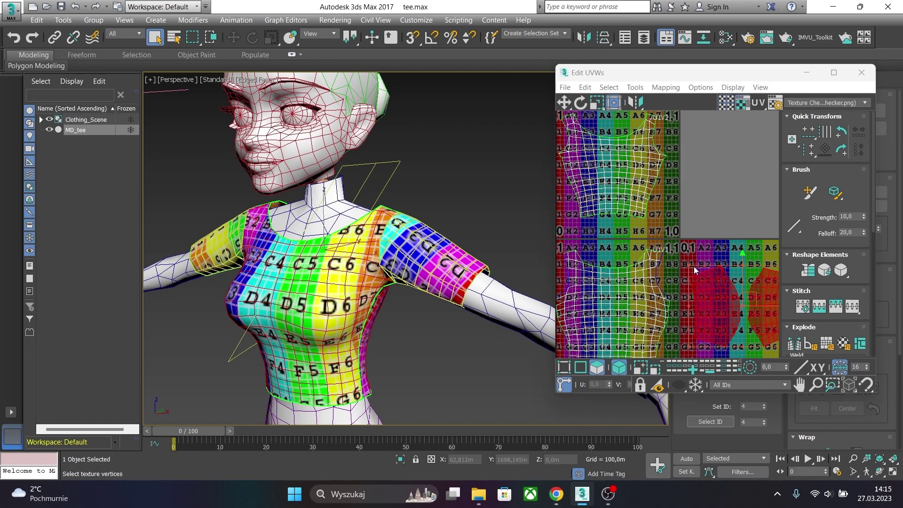
# Render a UVW template of the U1_V1 tile, check it, and close the render and the UV editor
pyautogui.moveTo(693, 255); pyautogui.dragTo(699, 256, button='middle')
pyautogui.hotkey('ctrl', 'shift', 'p')
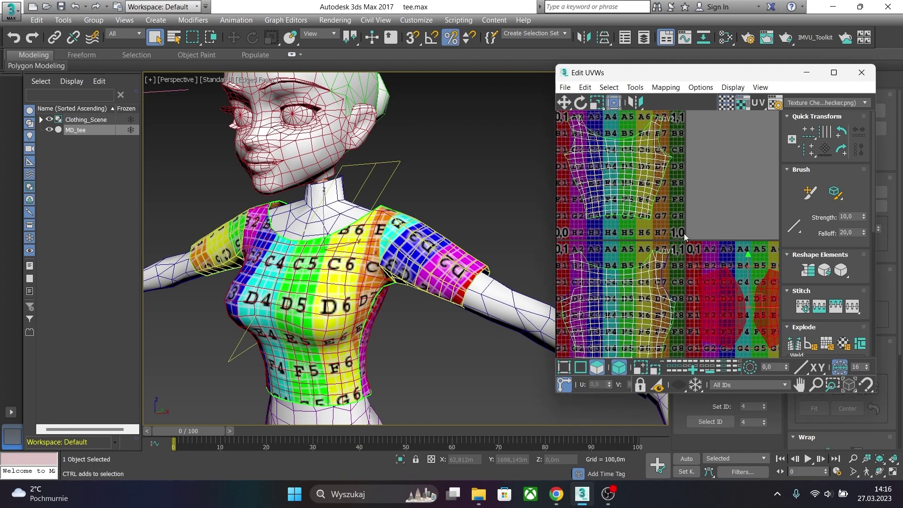
pyautogui.click(642, 88)
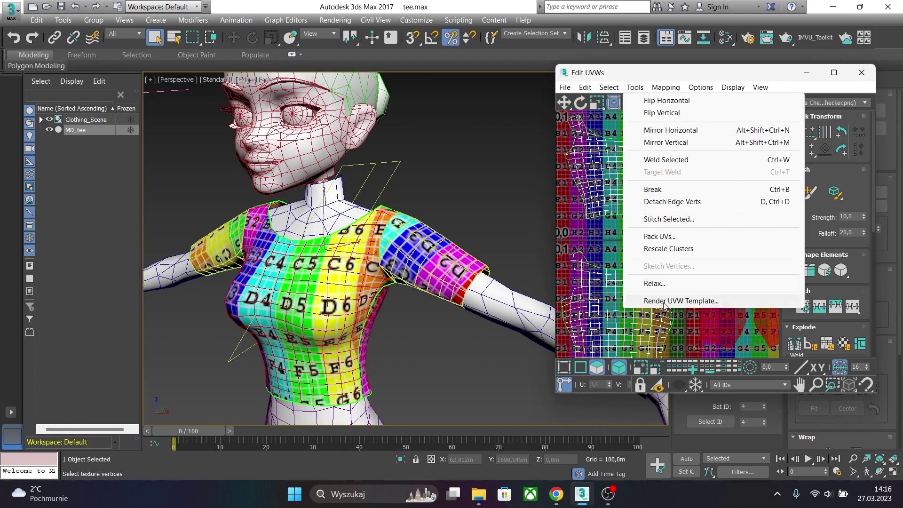
pyautogui.click(664, 301)
pyautogui.doubleClick(624, 150)
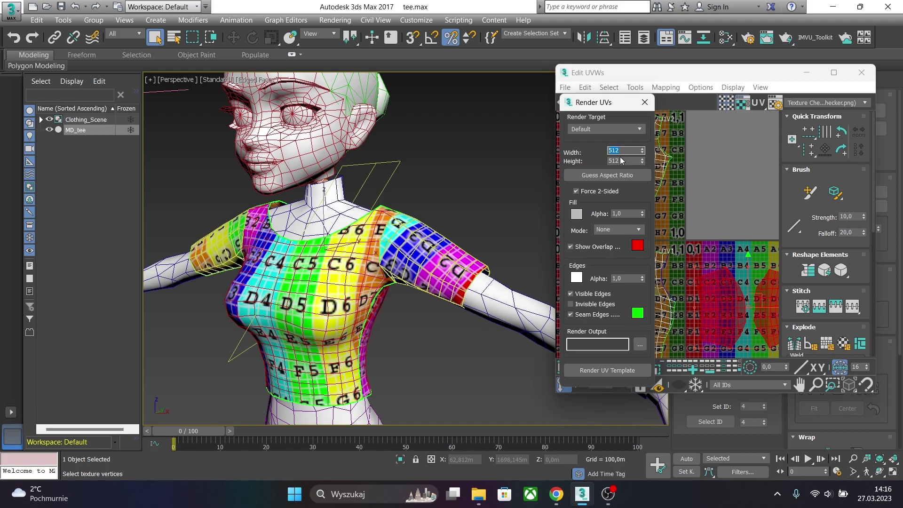
pyautogui.click(585, 131)
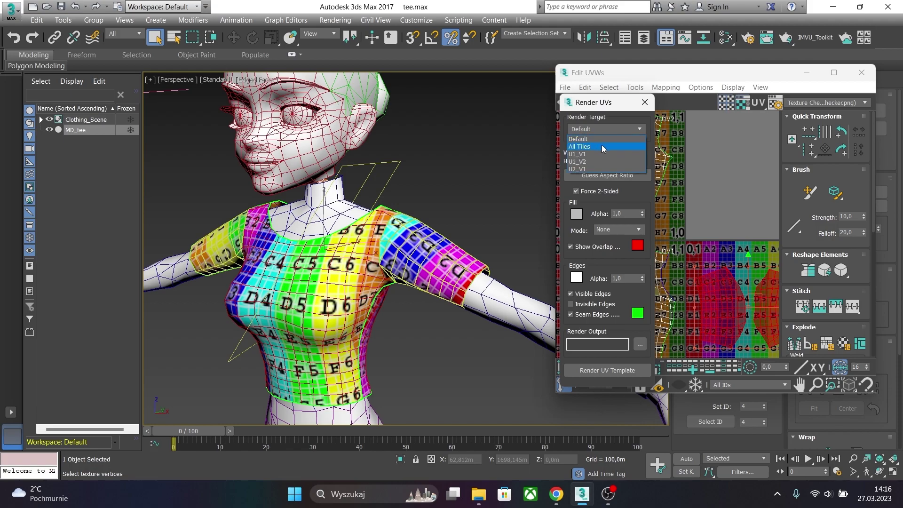
pyautogui.click(593, 155)
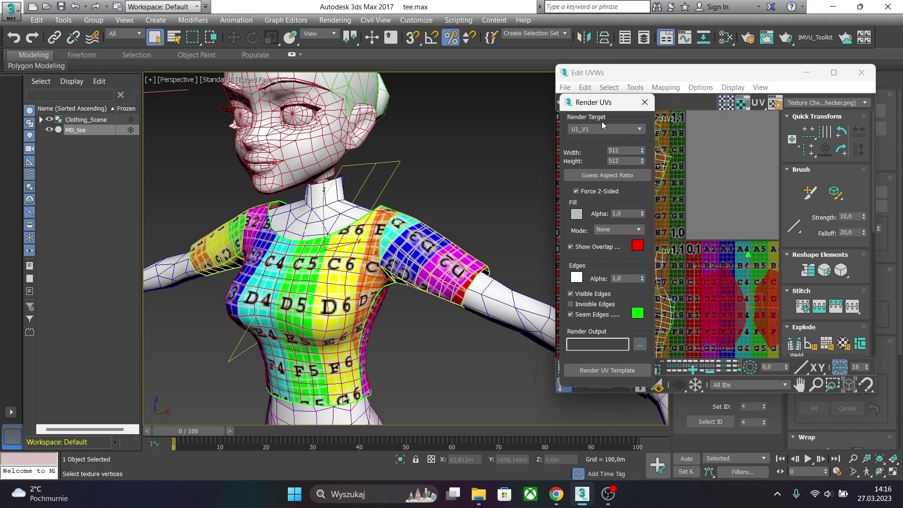
pyautogui.click(591, 372)
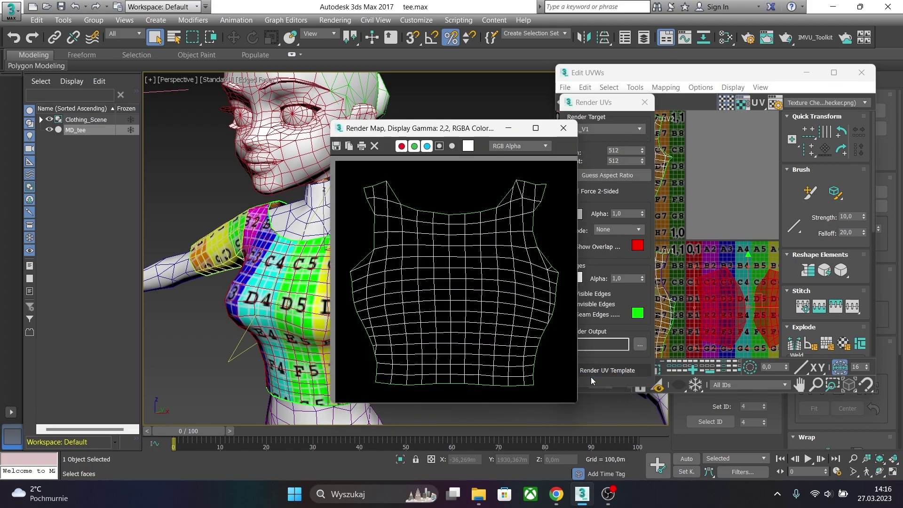
pyautogui.click(563, 128)
pyautogui.click(645, 102)
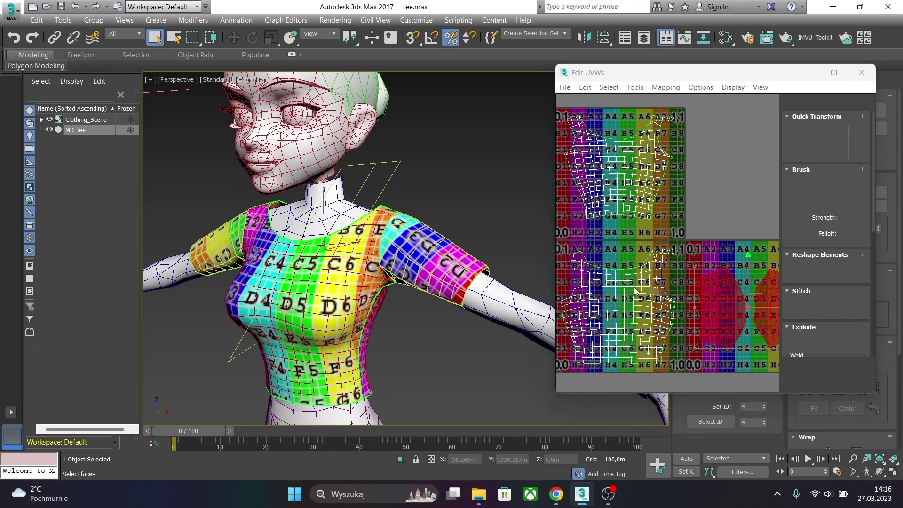
pyautogui.click(868, 77)
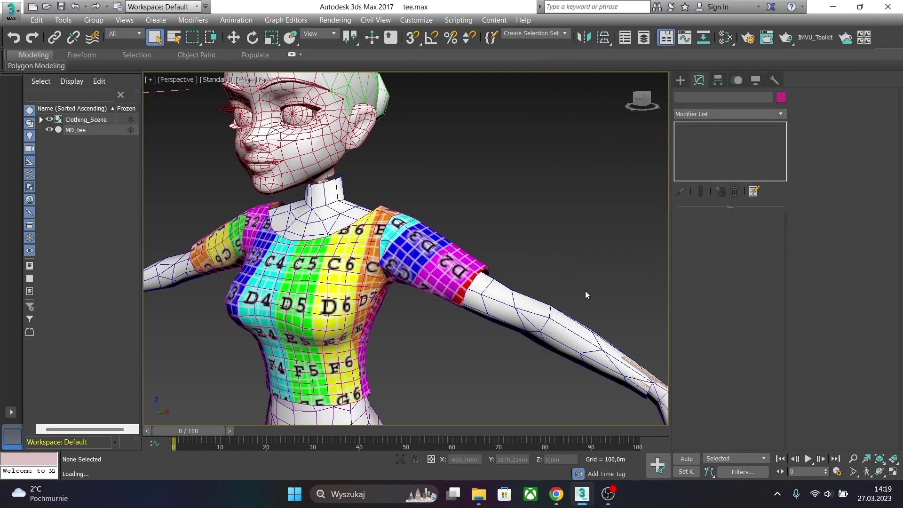
# Open the Slate Material Editor and load the Multi/Sub-Object scene material Material #27 into its view
pyautogui.click(726, 38)
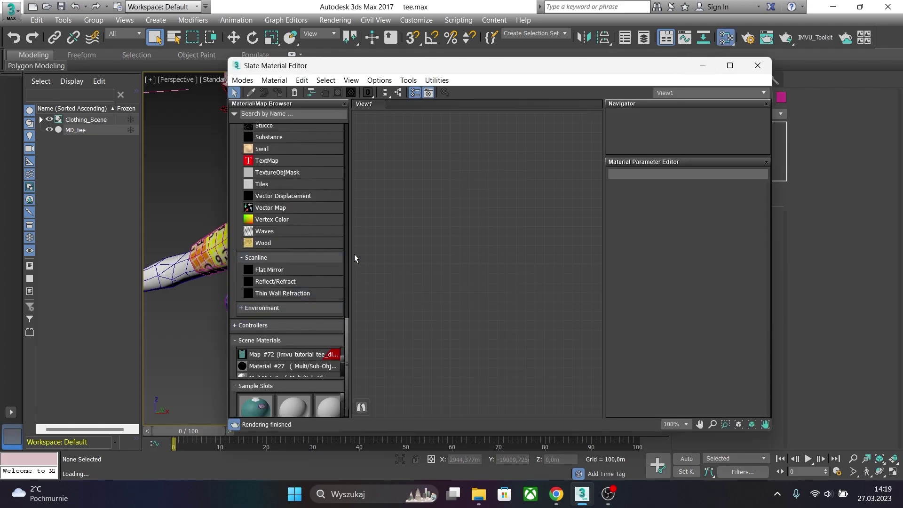
pyautogui.scroll(-2, 317, 337)
pyautogui.click(274, 346)
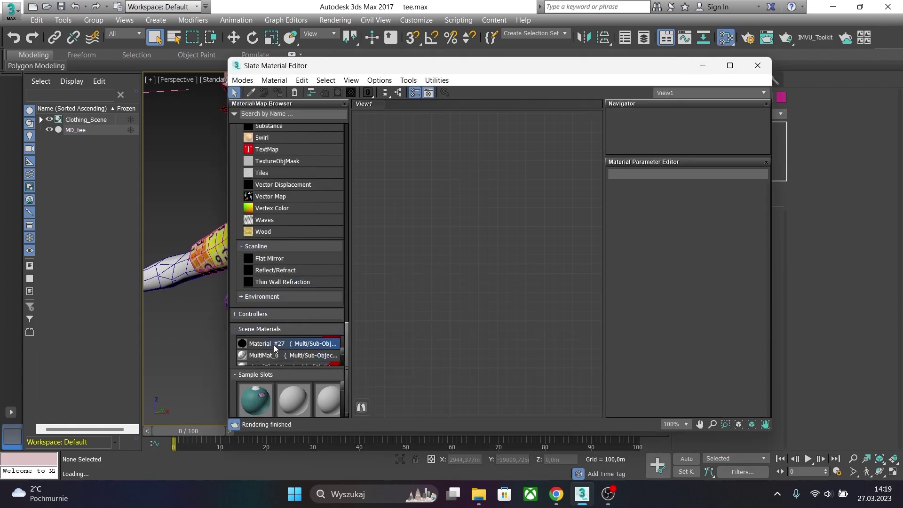
pyautogui.doubleClick(274, 346)
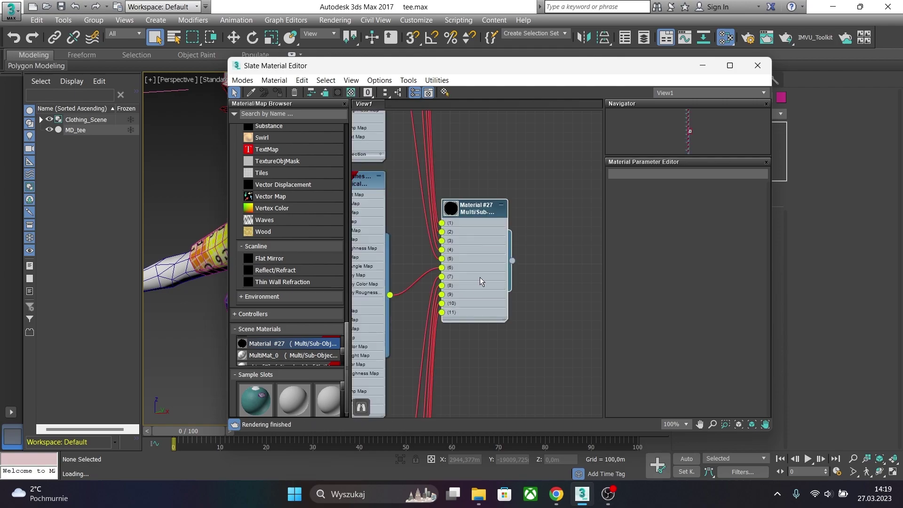
# Find the first submaterial, UpperBody [0], in the Material #27 node tree and examine its name and parameters
pyautogui.scroll(-3, 475, 278)
pyautogui.scroll(-3, 453, 275)
pyautogui.moveTo(450, 254); pyautogui.dragTo(478, 285, button='middle')
pyautogui.moveTo(459, 184); pyautogui.dragTo(478, 273, button='middle')
pyautogui.moveTo(476, 202); pyautogui.dragTo(473, 305, button='middle')
pyautogui.moveTo(464, 232); pyautogui.dragTo(461, 353, button='middle')
pyautogui.moveTo(467, 245); pyautogui.dragTo(466, 358, button='middle')
pyautogui.moveTo(459, 215); pyautogui.dragTo(458, 220, button='middle')
pyautogui.scroll(5, 458, 220)
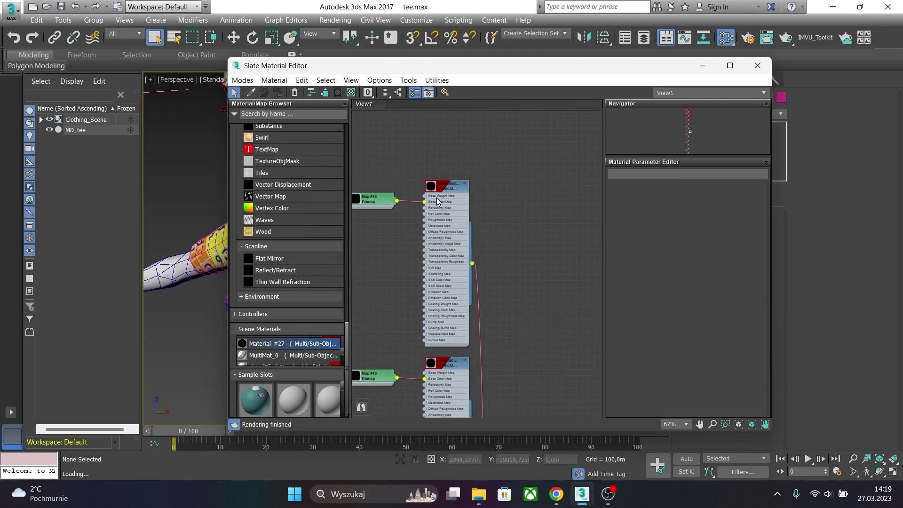
pyautogui.doubleClick(448, 189)
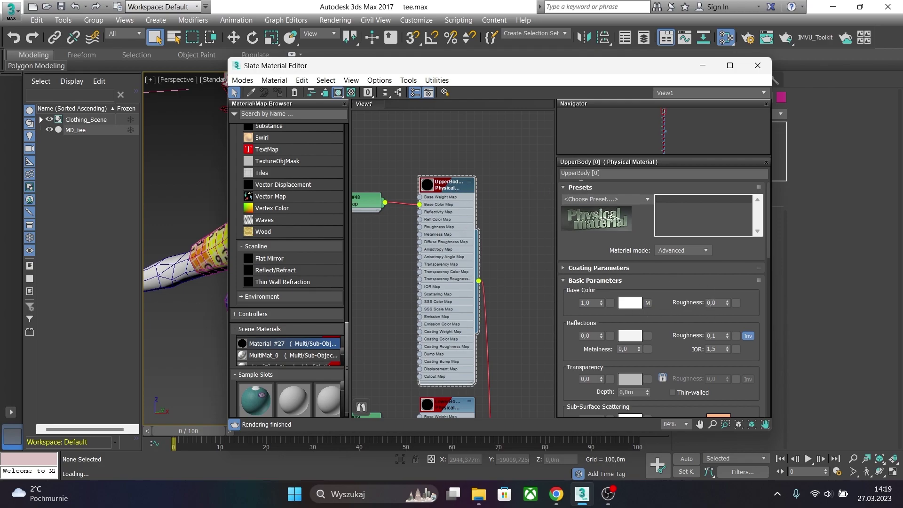
pyautogui.click(602, 173)
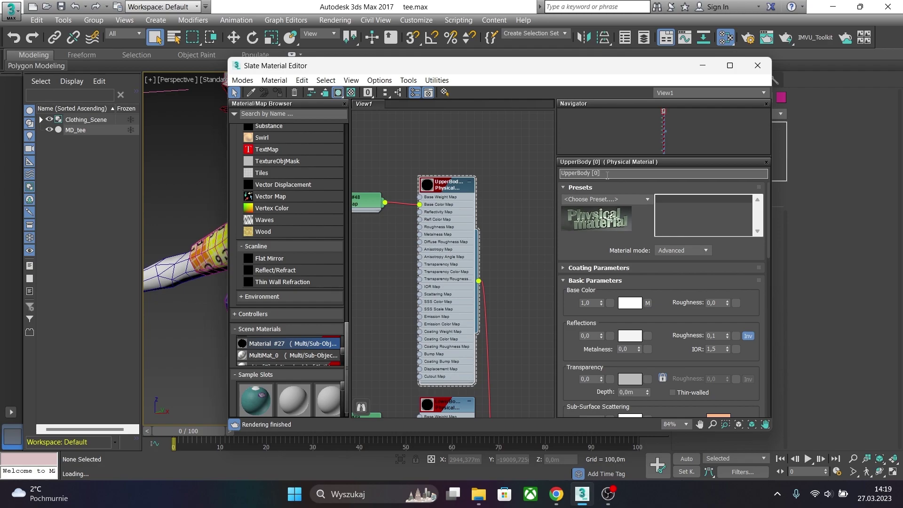
# Look through the submaterials further down the node tree and examine the name and parameters of skin [7]
pyautogui.moveTo(506, 292); pyautogui.dragTo(498, 177, button='middle')
pyautogui.moveTo(498, 317); pyautogui.dragTo(497, 210, button='middle')
pyautogui.scroll(-1, 489, 341)
pyautogui.moveTo(495, 386); pyautogui.dragTo(494, 223, button='middle')
pyautogui.moveTo(483, 362); pyautogui.dragTo(486, 221, button='middle')
pyautogui.moveTo(494, 399); pyautogui.dragTo(487, 283, button='middle')
pyautogui.moveTo(478, 414); pyautogui.dragTo(450, 291, button='middle')
pyautogui.moveTo(472, 357); pyautogui.dragTo(471, 245, button='middle')
pyautogui.moveTo(469, 348); pyautogui.dragTo(472, 278, button='middle')
pyautogui.doubleClick(429, 330)
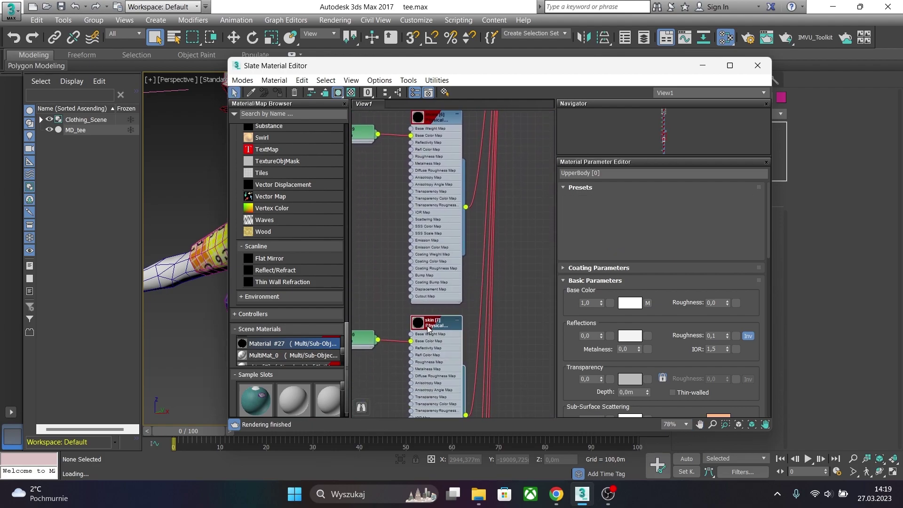
pyautogui.click(585, 174)
# Return to the top of the node tree and open the parameters of the UpperBody [0] material
pyautogui.moveTo(475, 157); pyautogui.dragTo(485, 376, button='middle')
pyautogui.moveTo(476, 179); pyautogui.dragTo(475, 358, button='middle')
pyautogui.moveTo(474, 236); pyautogui.dragTo(474, 358, button='middle')
pyautogui.moveTo(488, 178); pyautogui.dragTo(499, 330, button='middle')
pyautogui.moveTo(484, 211); pyautogui.dragTo(486, 352, button='middle')
pyautogui.moveTo(470, 187)
pyautogui.mouseDown(button='middle')
pyautogui.moveTo(468, 315)
pyautogui.moveTo(475, 304)
pyautogui.mouseUp(button='middle')
pyautogui.moveTo(473, 214)
pyautogui.mouseDown(button='middle')
pyautogui.moveTo(472, 320)
pyautogui.moveTo(482, 248)
pyautogui.moveTo(468, 264)
pyautogui.mouseUp(button='middle')
pyautogui.doubleClick(450, 167)
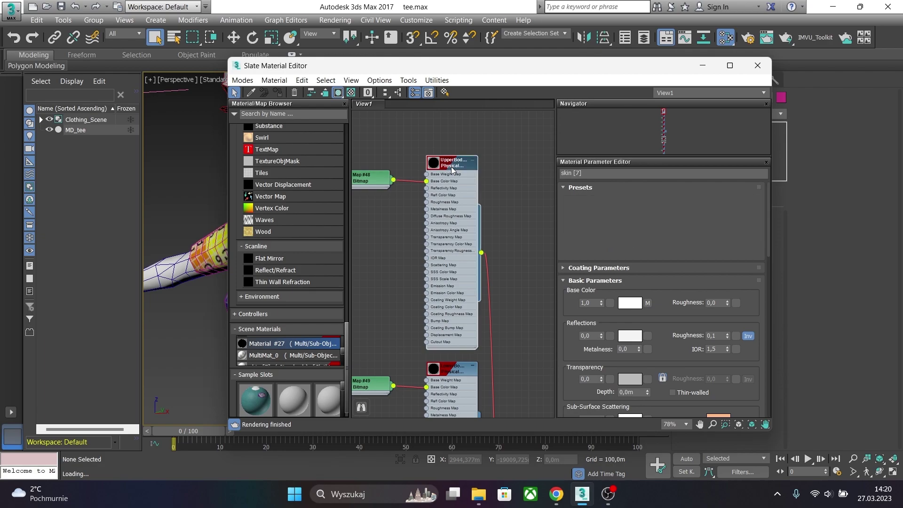
pyautogui.moveTo(462, 321)
pyautogui.mouseDown(button='middle')
pyautogui.moveTo(460, 185)
pyautogui.moveTo(468, 336)
pyautogui.mouseUp(button='middle')
pyautogui.moveTo(465, 234); pyautogui.dragTo(461, 287, button='middle')
# Select the MD_tee mesh, assign the UpperBody [0] material to it, and minimize the Slate Material Editor
pyautogui.rightClick(447, 173)
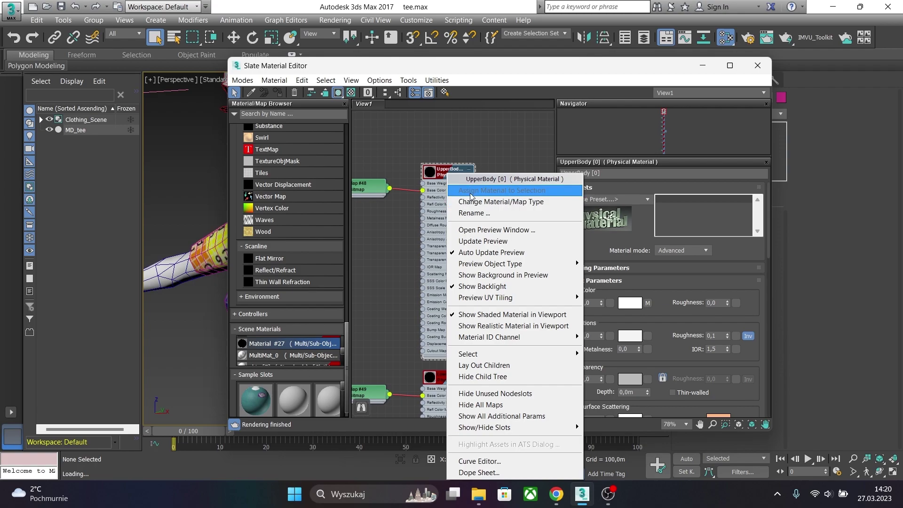
pyautogui.click(486, 137)
pyautogui.click(217, 246)
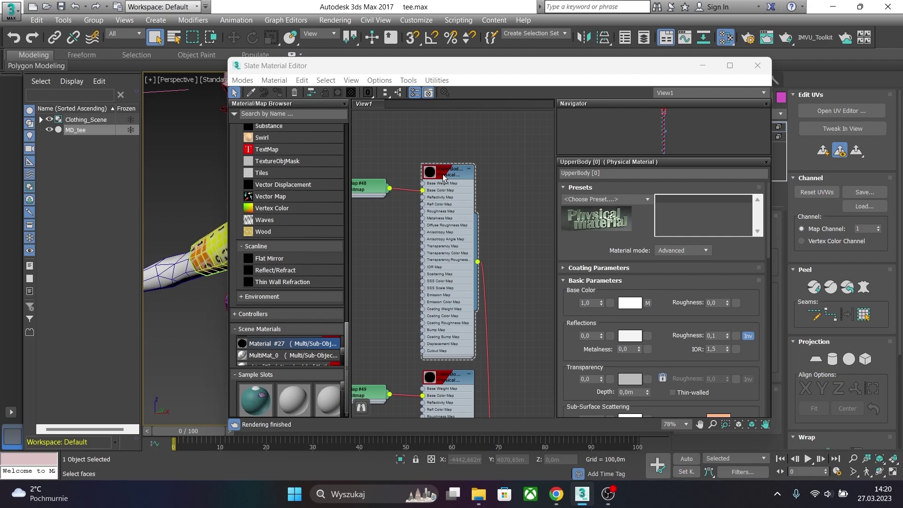
pyautogui.rightClick(442, 177)
pyautogui.click(490, 190)
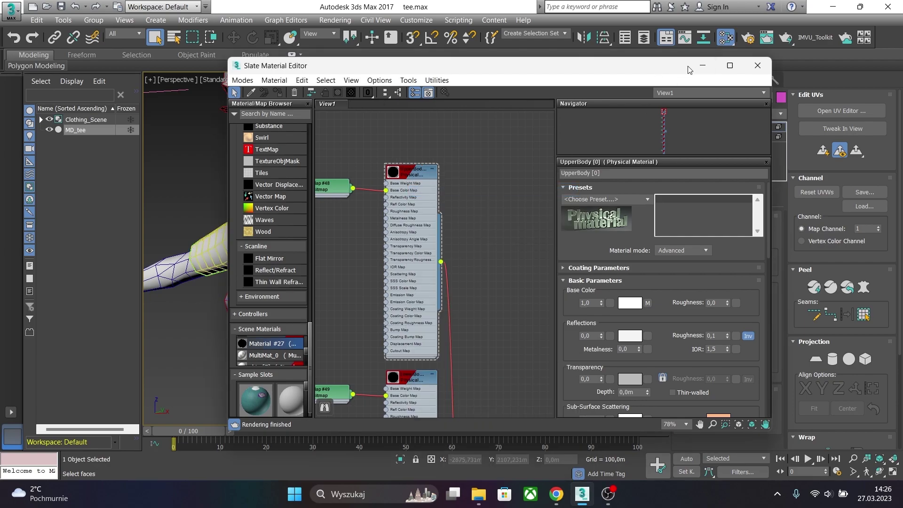
pyautogui.click(702, 67)
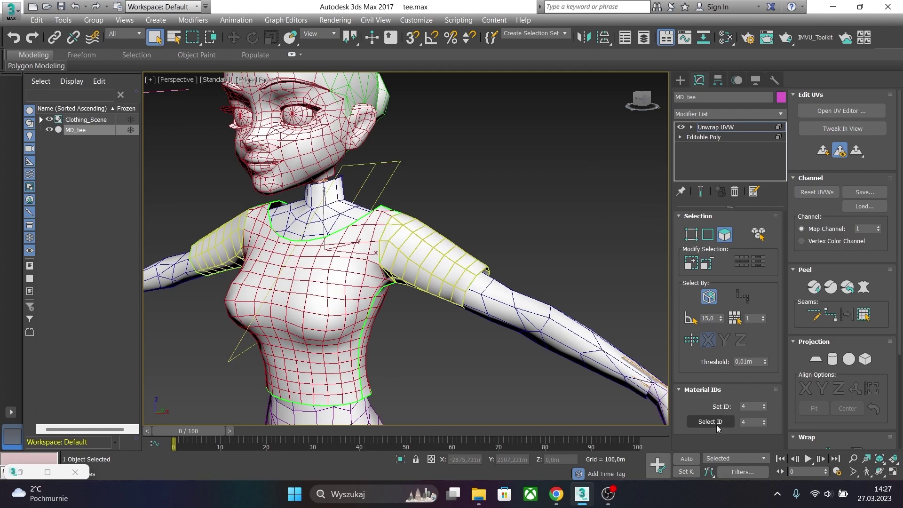
# Open the UV editor for the T-shirt, select the back torso shell and select the polygons with material ID 1
pyautogui.click(809, 111)
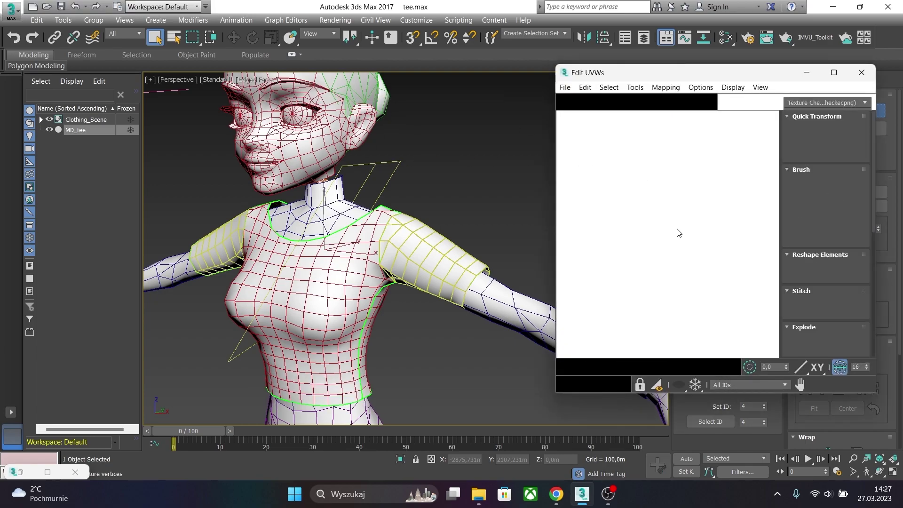
pyautogui.click(595, 315)
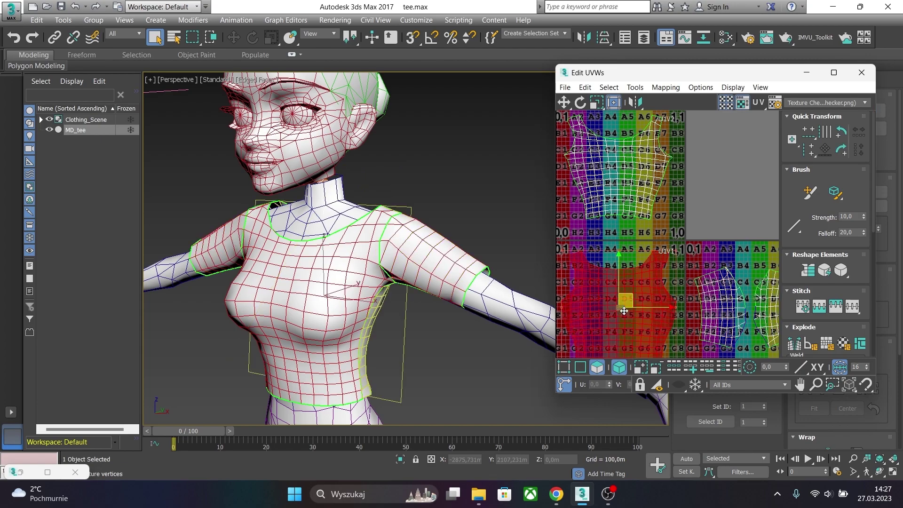
pyautogui.click(718, 424)
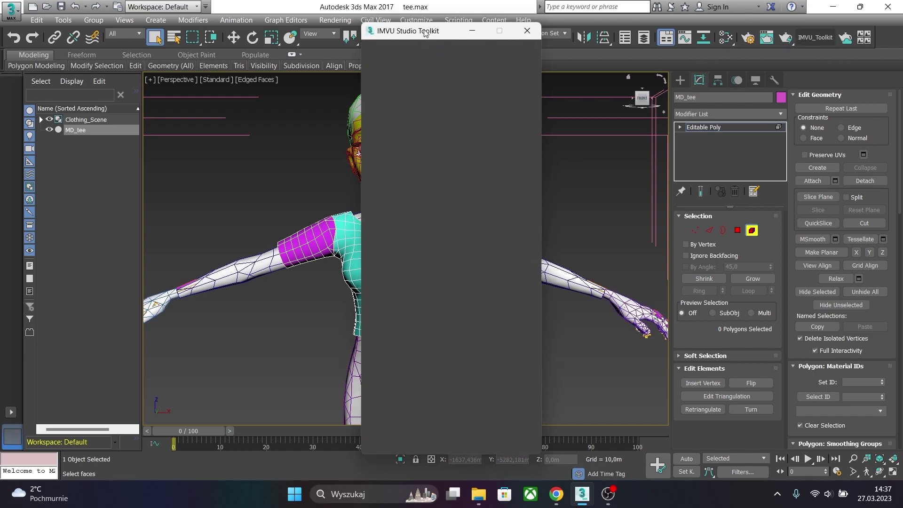
# Bind the T-shirt to the Female armature with the IMVU Studio Toolkit's Clothing Tool and minimize the toolkit
pyautogui.moveTo(425, 33); pyautogui.dragTo(779, 27)
pyautogui.click(752, 94)
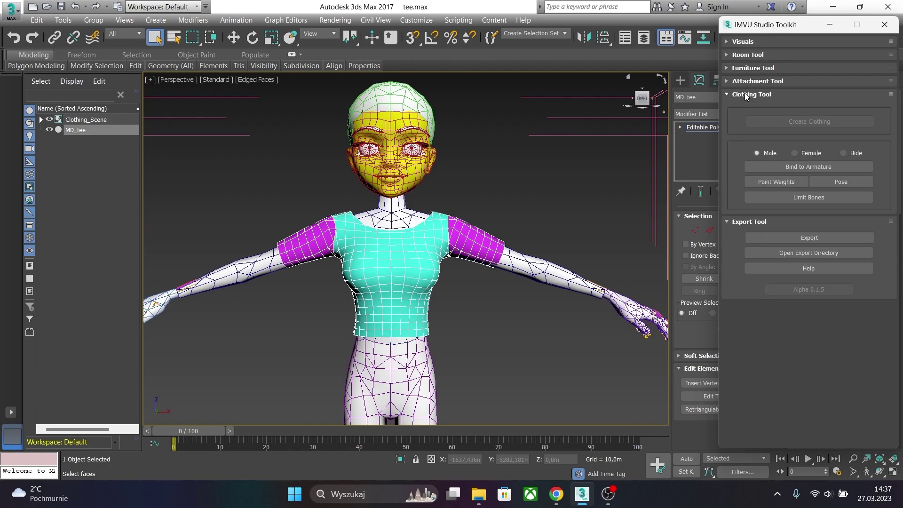
pyautogui.click(803, 156)
pyautogui.click(774, 167)
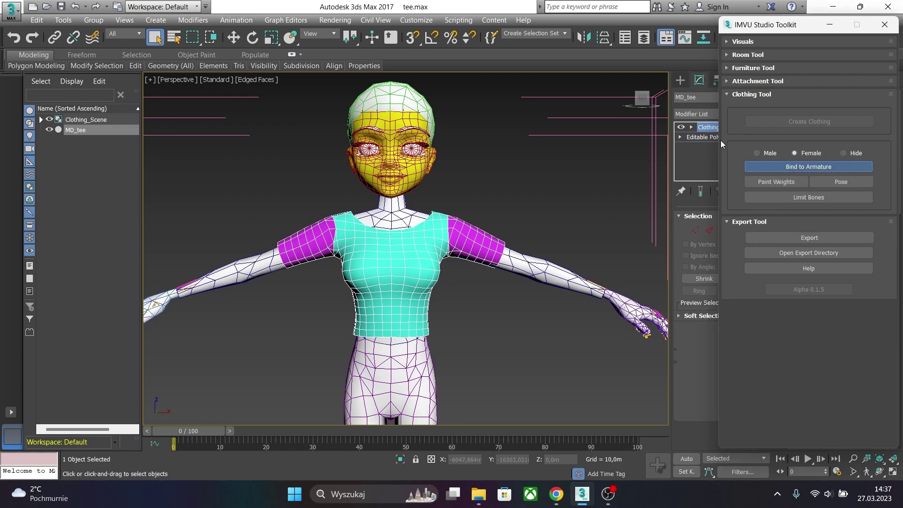
pyautogui.click(831, 26)
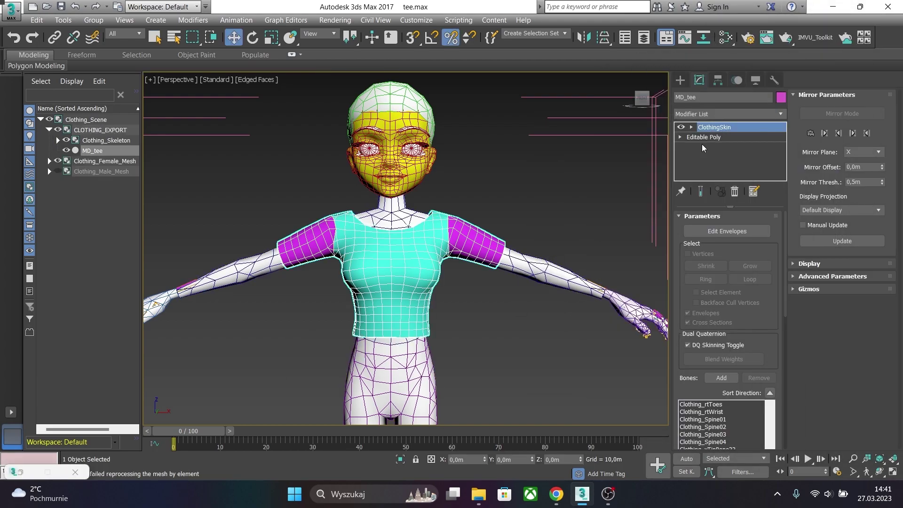
# Activate element selection on MD_tee's Editable Poly base and return to the ClothingSkin modifier
pyautogui.click(718, 137)
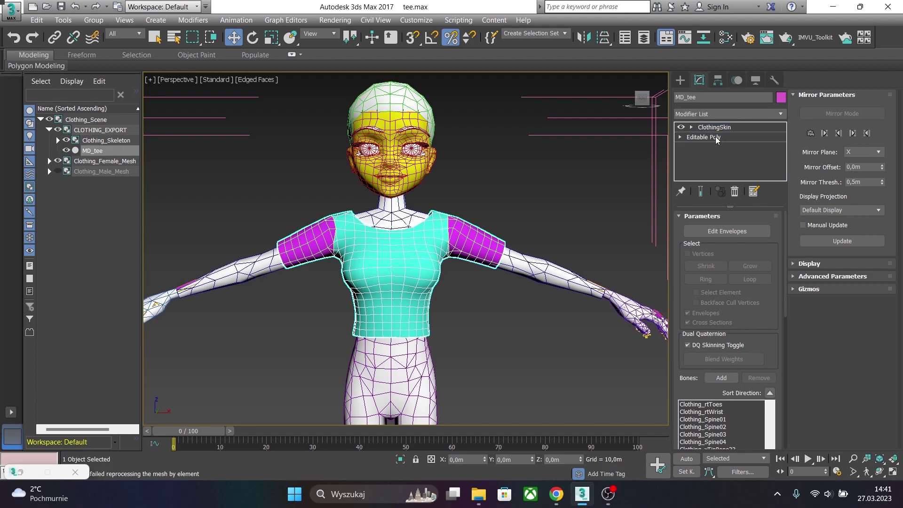
pyautogui.moveTo(190, 432); pyautogui.dragTo(173, 441)
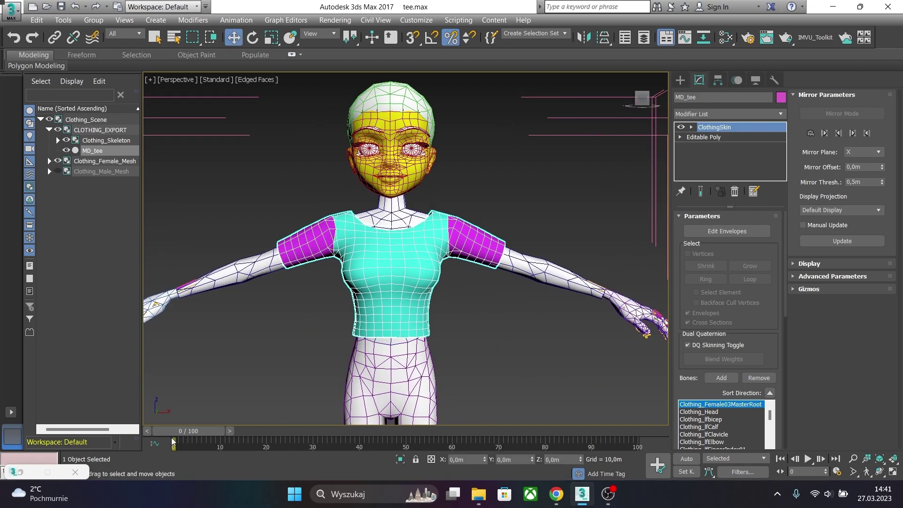
pyautogui.click(703, 137)
pyautogui.click(752, 230)
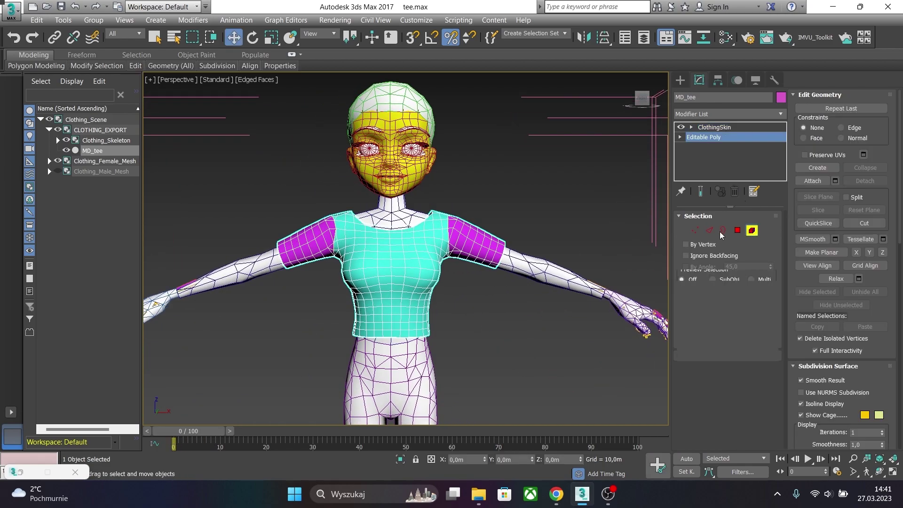
pyautogui.click(729, 131)
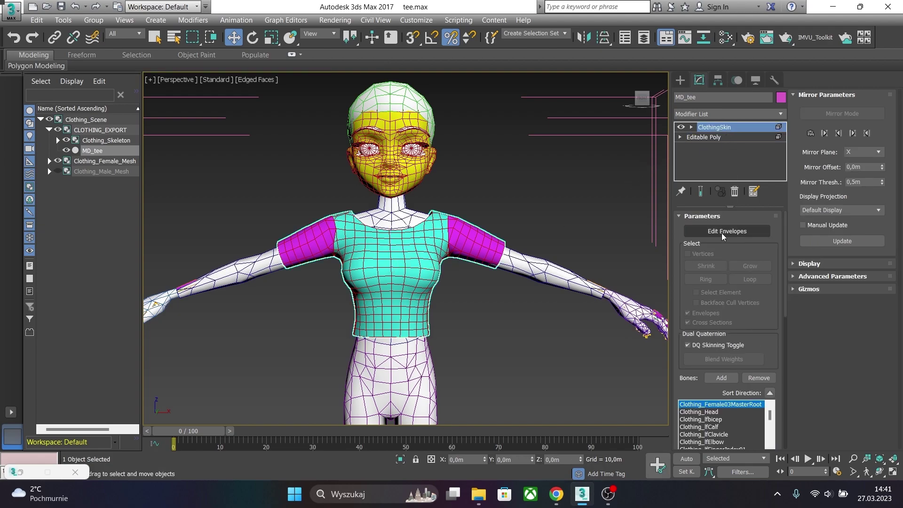
# Edit the ClothingSkin envelopes with vertex selection enabled and try the Paint Weights brush around the T-shirt's shoulder
pyautogui.click(727, 231)
pyautogui.click(688, 253)
pyautogui.scroll(-5, 684, 371)
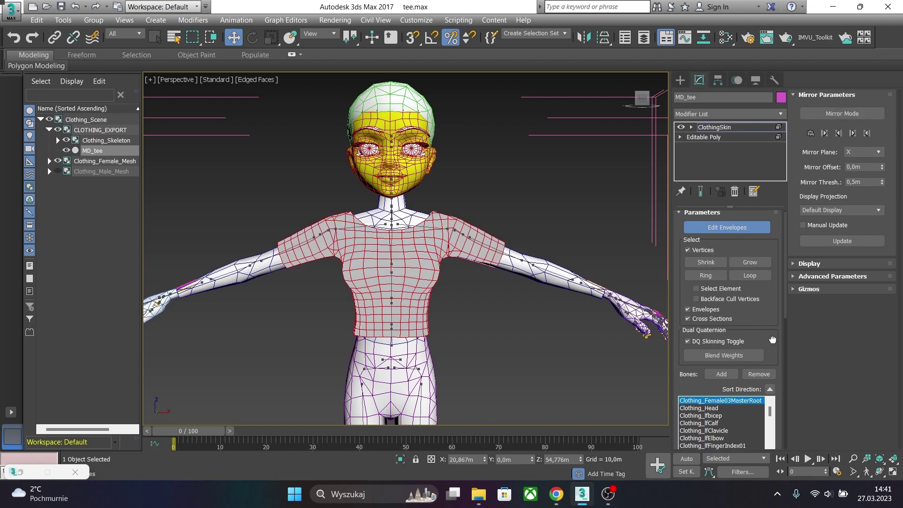
pyautogui.scroll(-1, 683, 378)
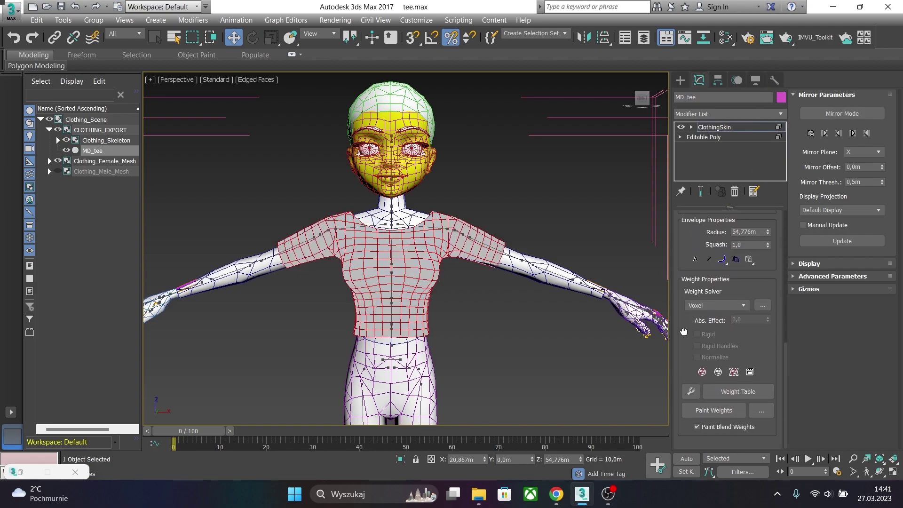
pyautogui.click(698, 414)
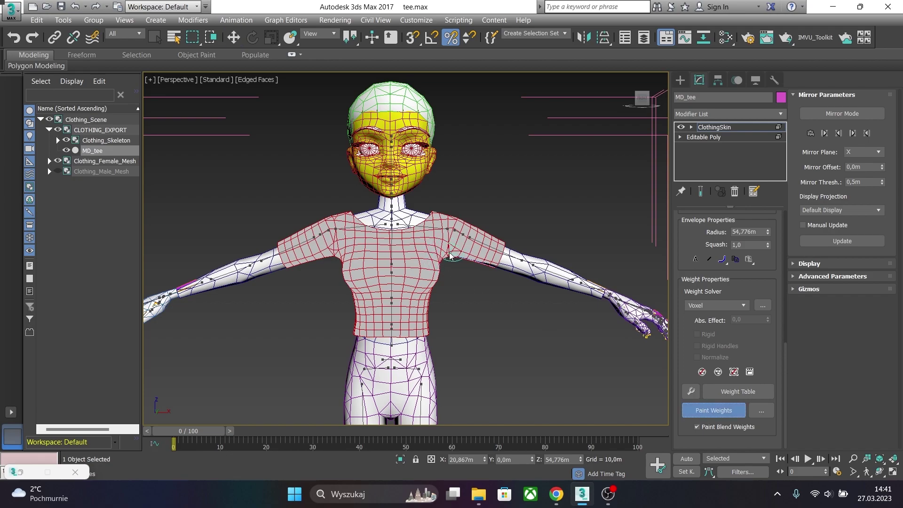
pyautogui.keyDown('alt'); pyautogui.moveTo(465, 273); pyautogui.dragTo(432, 264, button='middle'); pyautogui.keyUp('alt')
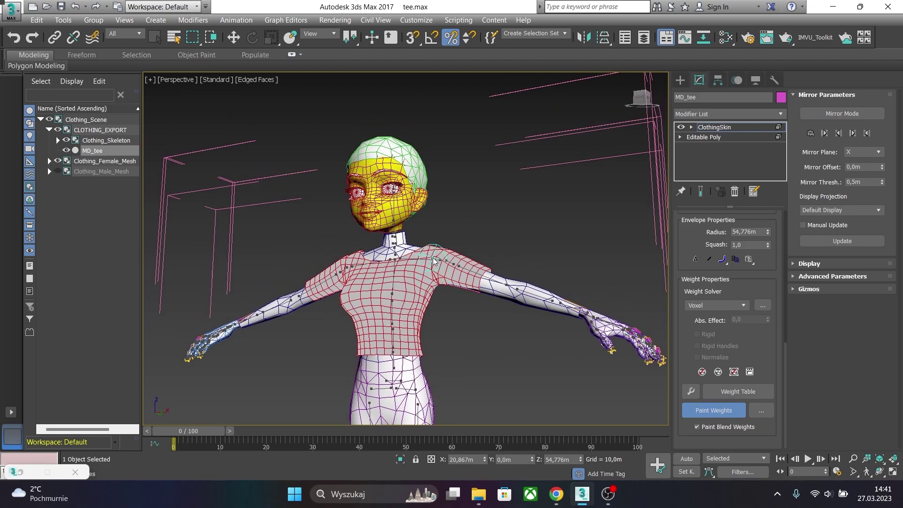
pyautogui.keyDown('ctrl'); pyautogui.keyDown('shift'); pyautogui.moveTo(433, 261); pyautogui.dragTo(434, 260); pyautogui.keyUp('shift'); pyautogui.keyUp('ctrl')
pyautogui.moveTo(445, 220)
pyautogui.keyDown('ctrl'); pyautogui.keyDown('shift'); pyautogui.mouseDown()
pyautogui.moveTo(476, 190)
pyautogui.moveTo(453, 233)
pyautogui.moveTo(545, 119)
pyautogui.moveTo(434, 258)
pyautogui.moveTo(436, 243)
pyautogui.mouseUp(); pyautogui.keyUp('shift'); pyautogui.keyUp('ctrl')
pyautogui.moveTo(439, 243)
pyautogui.keyDown('alt'); pyautogui.keyDown('shift'); pyautogui.mouseDown()
pyautogui.moveTo(438, 252)
pyautogui.moveTo(431, 239)
pyautogui.mouseUp(); pyautogui.keyUp('shift'); pyautogui.keyUp('alt')
pyautogui.click(641, 99)
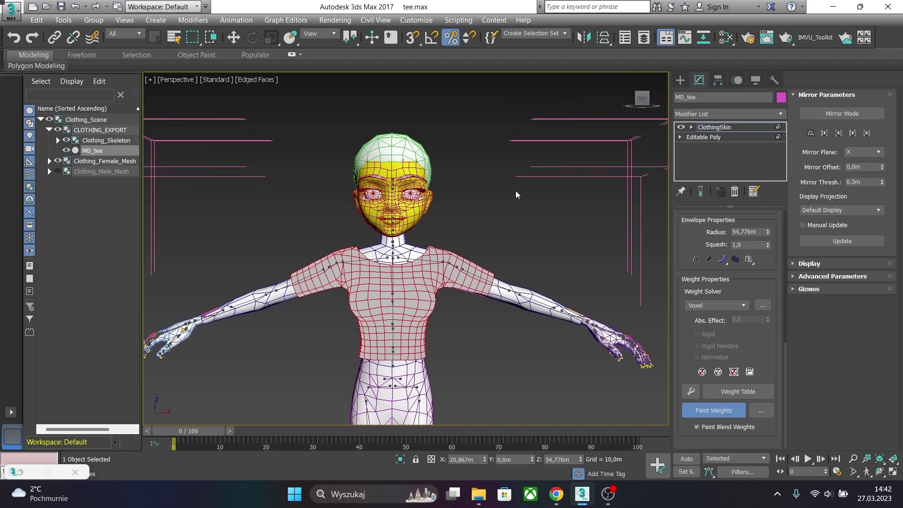
# Turn off percent snapping, delete the ClothingSkin modifier from MD_tee and apply a Skin Wrap modifier in its place
pyautogui.click(451, 37)
pyautogui.click(734, 192)
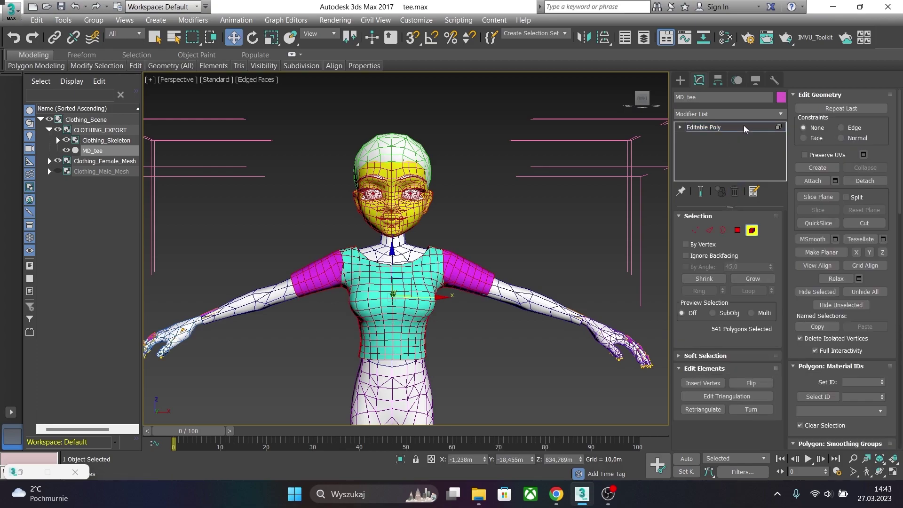
pyautogui.click(742, 114)
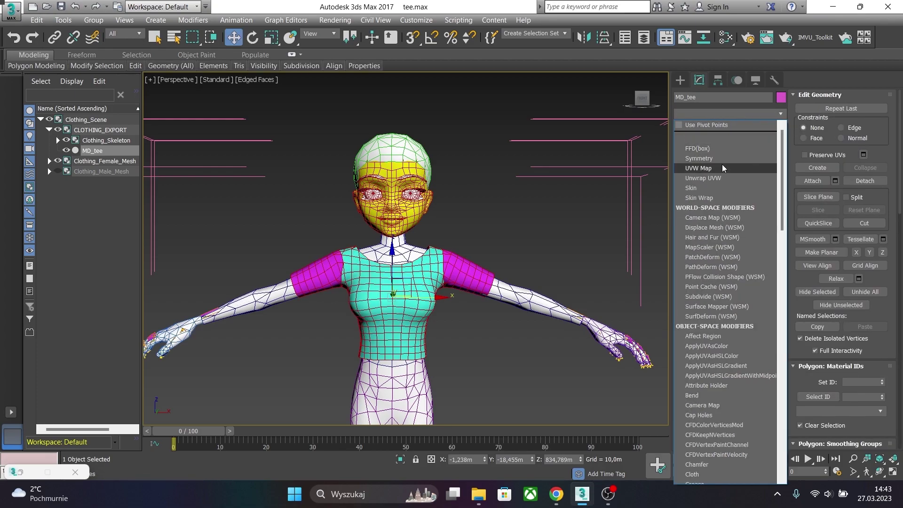
pyautogui.click(709, 198)
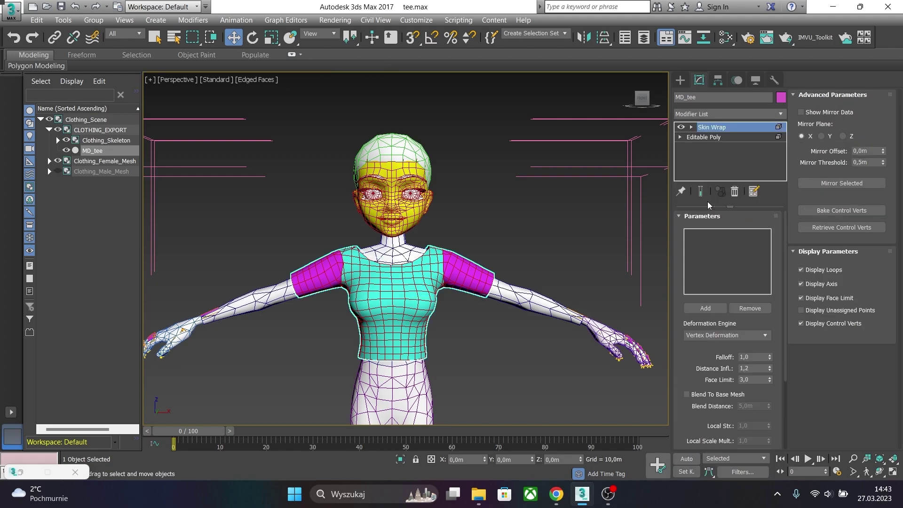
# Add the avatar's upper body mesh, Clothing_female.NakedTop, as the Skin Wrap control object
pyautogui.click(705, 309)
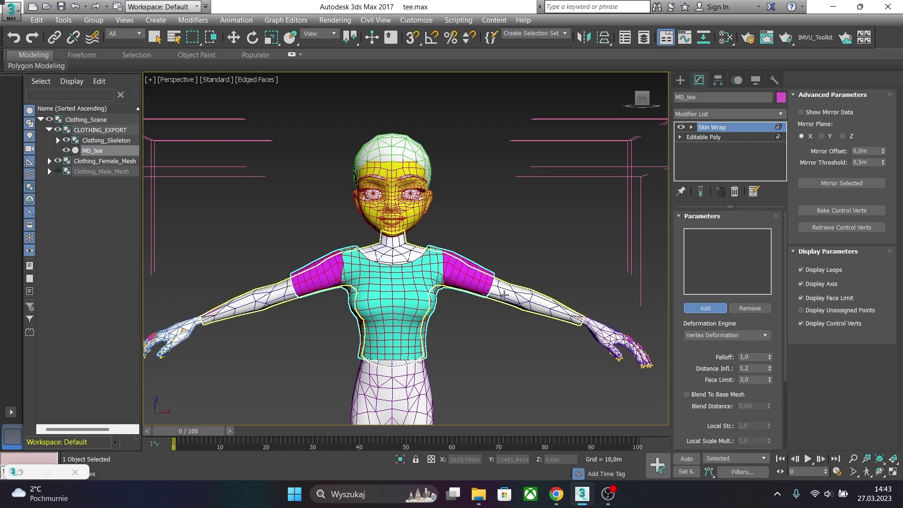
pyautogui.click(511, 301)
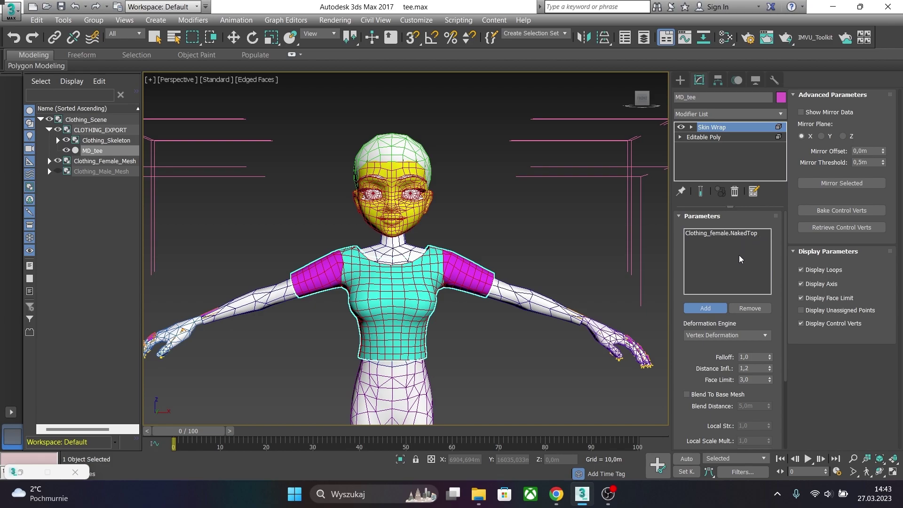
pyautogui.click(706, 308)
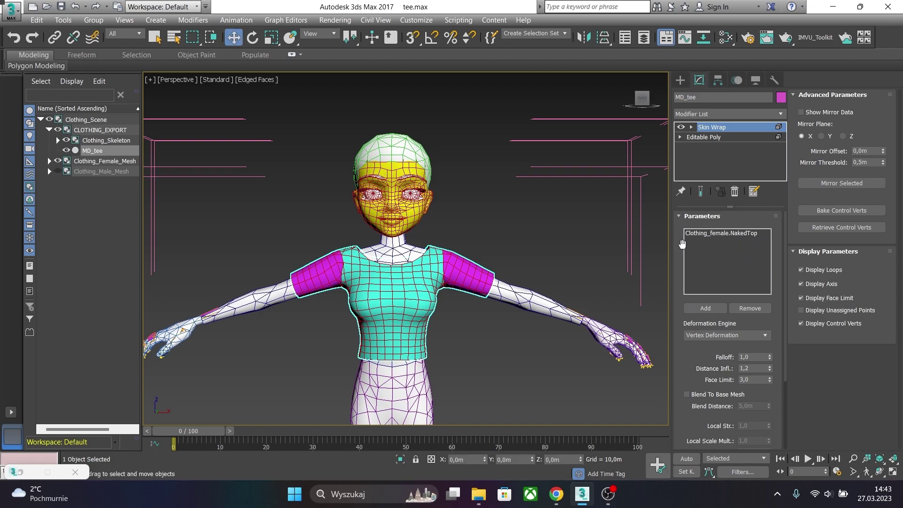
# Set the Skin Wrap deformation engine to Face Deformation
pyautogui.scroll(-1, 579, 274)
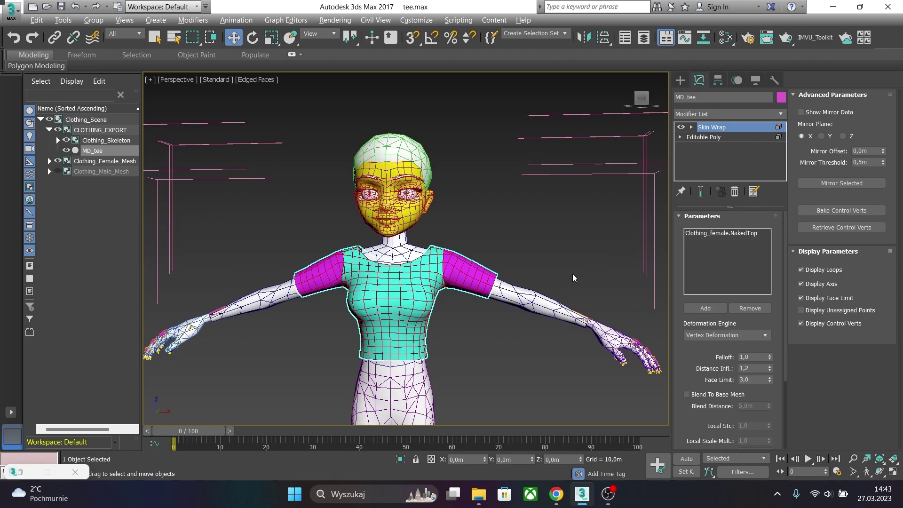
pyautogui.scroll(-1, 572, 273)
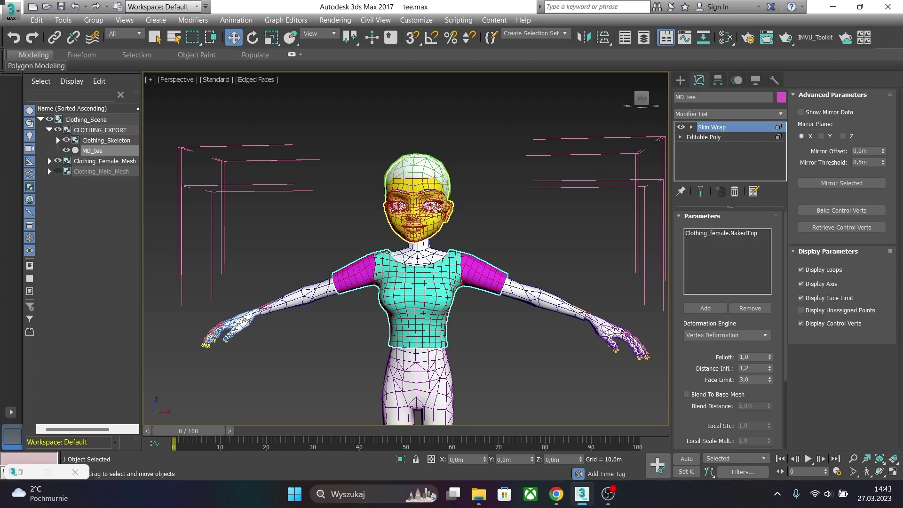
pyautogui.moveTo(498, 357)
pyautogui.mouseDown(button='middle')
pyautogui.moveTo(508, 242)
pyautogui.moveTo(511, 350)
pyautogui.mouseUp(button='middle')
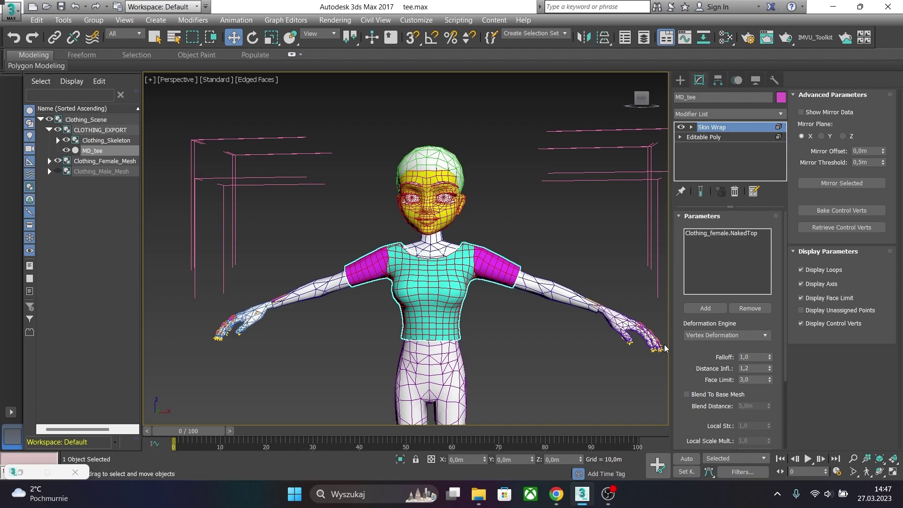
pyautogui.click(765, 336)
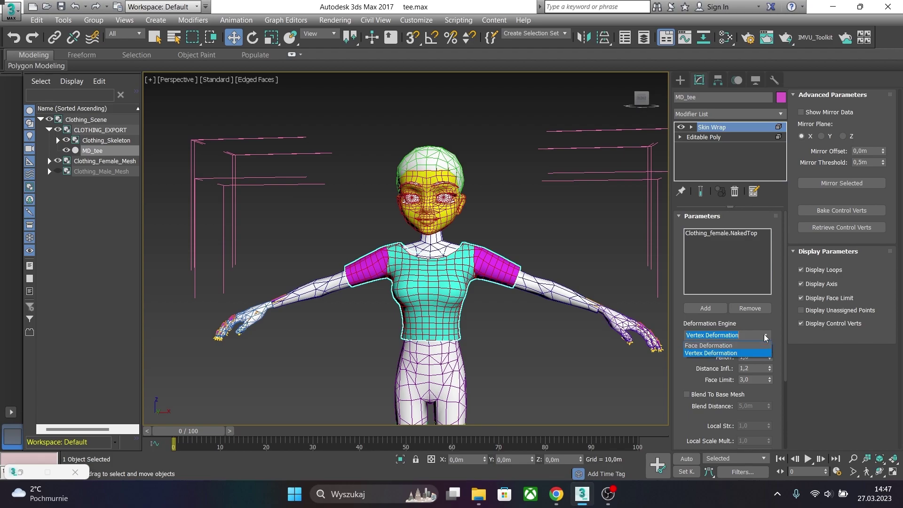
pyautogui.click(710, 345)
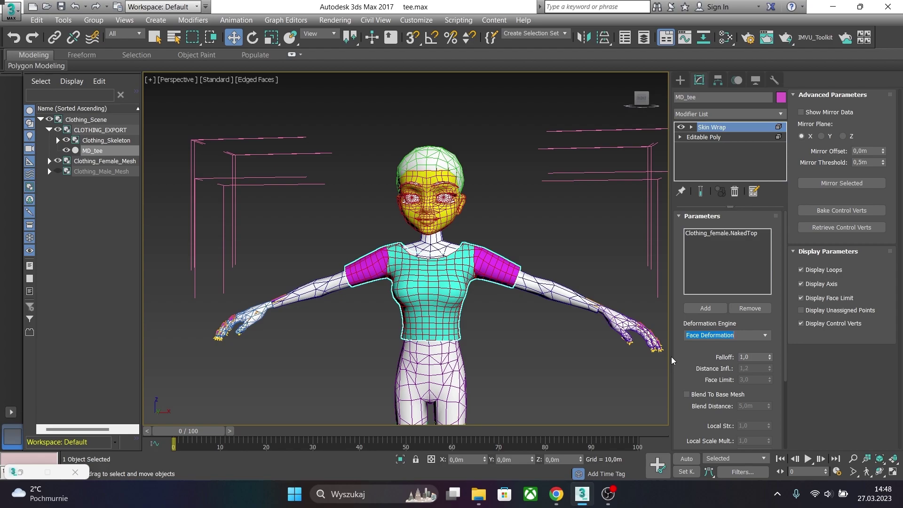
# Enable Weight All Points for the Skin Wrap and convert it to a Skin modifier
pyautogui.click(688, 351)
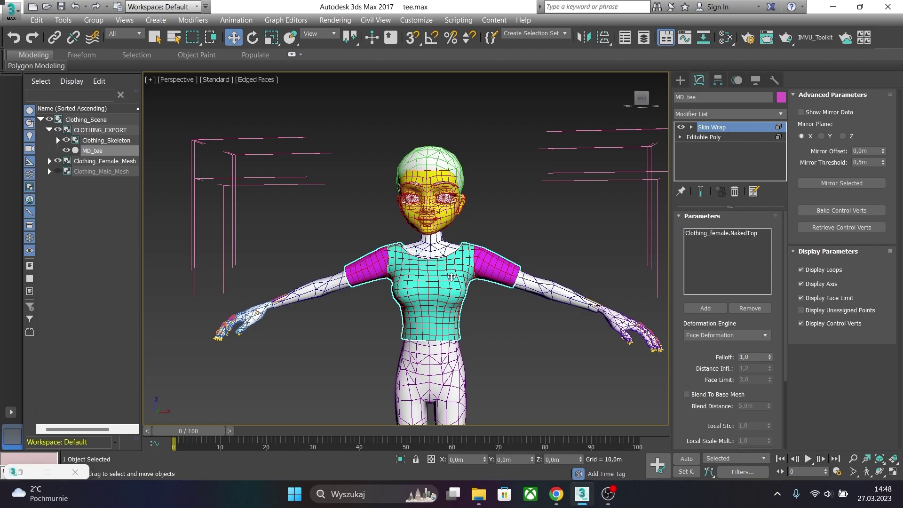
pyautogui.moveTo(682, 353); pyautogui.dragTo(685, 225)
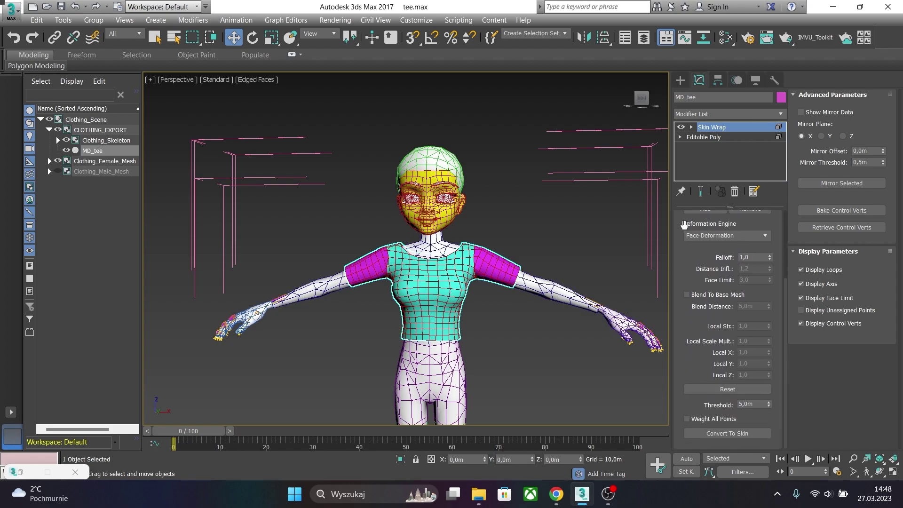
pyautogui.click(687, 420)
pyautogui.click(700, 436)
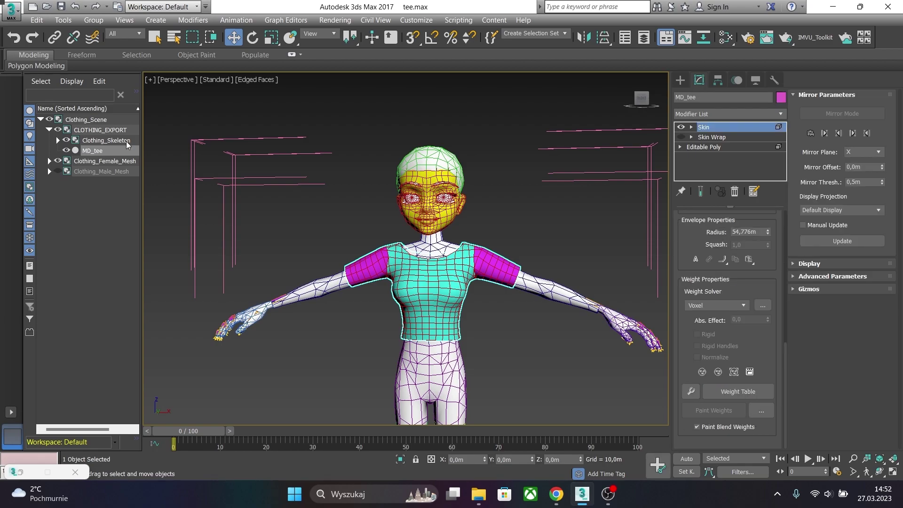
# Scrub the timeline to check how the T-shirt deforms and select the avatar's NakedTop mesh
pyautogui.moveTo(194, 436); pyautogui.dragTo(174, 437)
pyautogui.press('w')
pyautogui.click(595, 306)
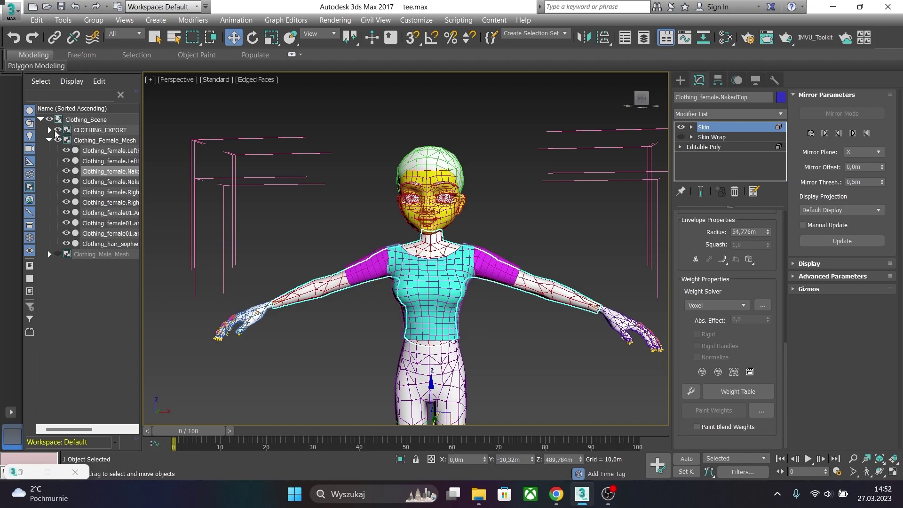
# Select the MD_tee mesh, limit its bones and export the clothing with the IMVU Studio Toolkit
pyautogui.click(435, 283)
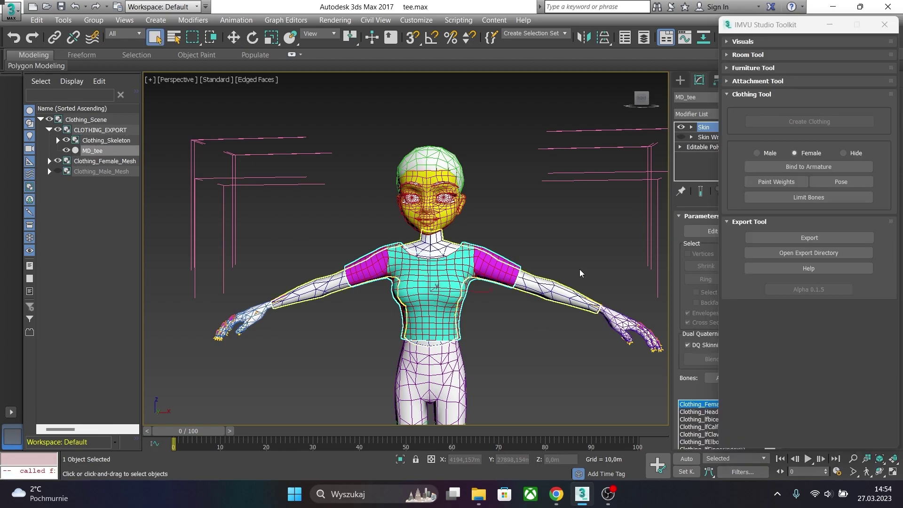
pyautogui.click(771, 193)
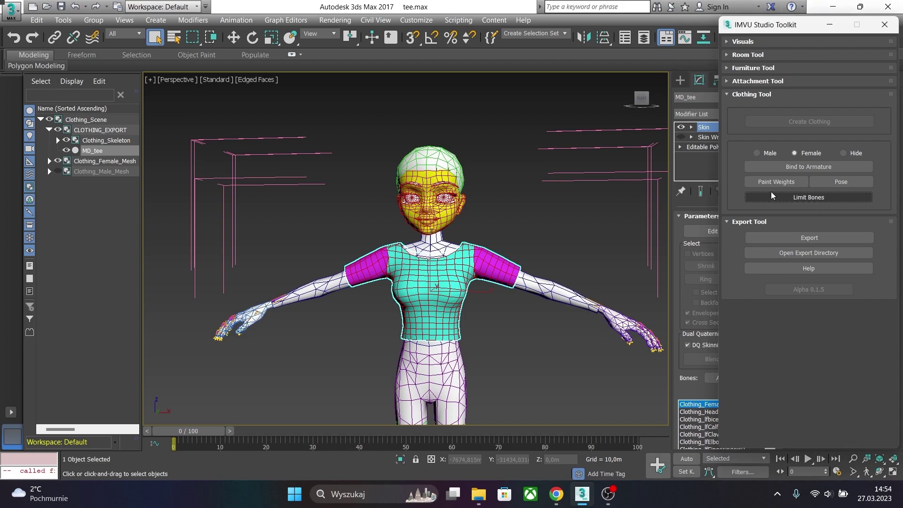
pyautogui.click(776, 239)
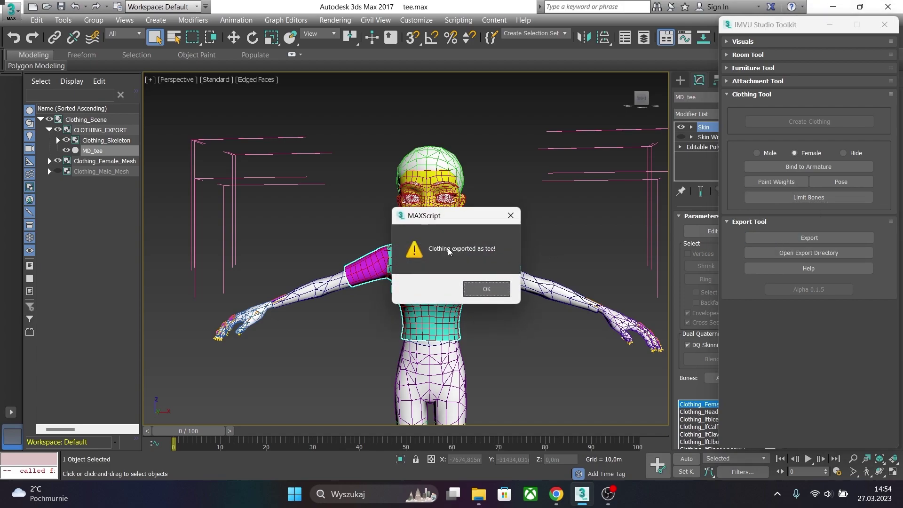